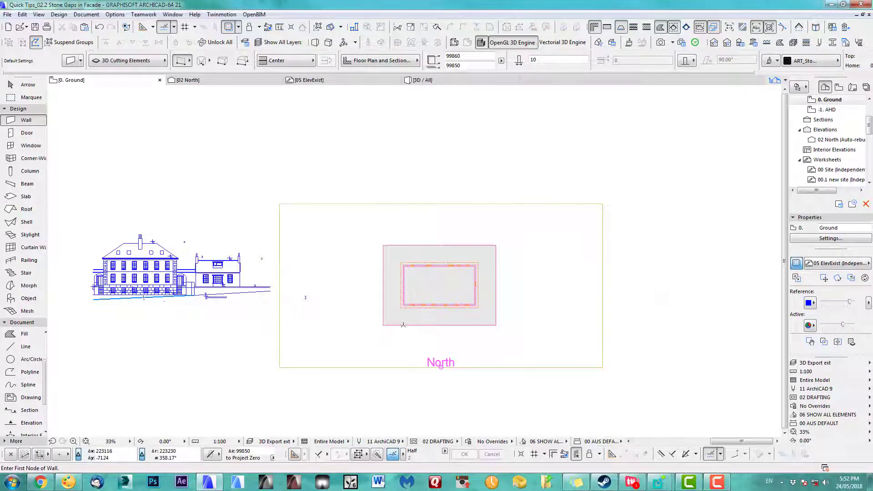
# - Examine the stone coursing and quoins on the main building's existing elevation drawing beside the ground floor plan
pyautogui.scroll(2, 404, 325)
pyautogui.moveTo(214, 285); pyautogui.dragTo(504, 311, button='middle')
pyautogui.scroll(5, 224, 307)
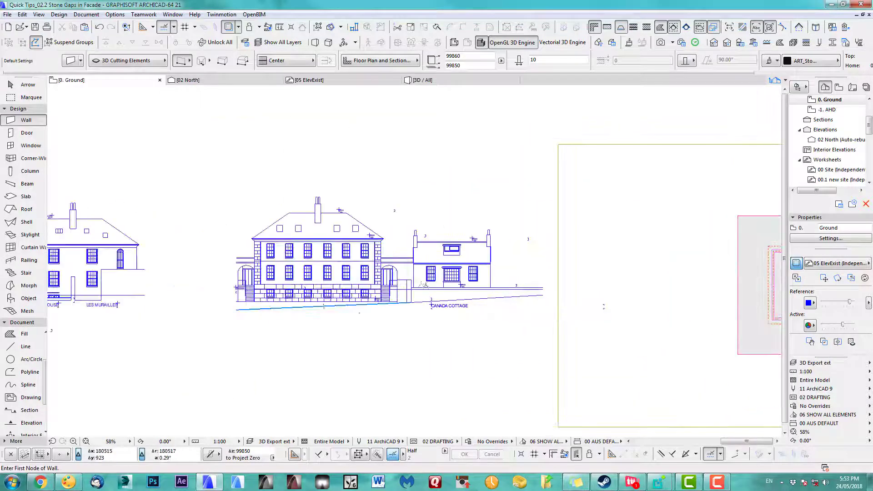
pyautogui.scroll(3, 225, 307)
pyautogui.scroll(-7, 91, 297)
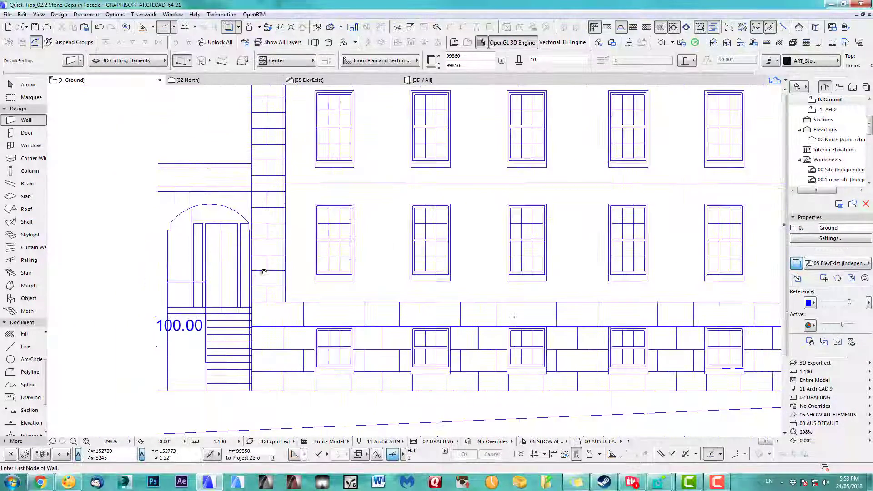
pyautogui.scroll(-2, 119, 313)
pyautogui.moveTo(623, 317); pyautogui.dragTo(444, 302, button='middle')
pyautogui.scroll(1, 444, 302)
# - Inspect the building's front facade in the 3D view, and return to the elevation drawing's stone base on the ground floor plan
pyautogui.press('F3')
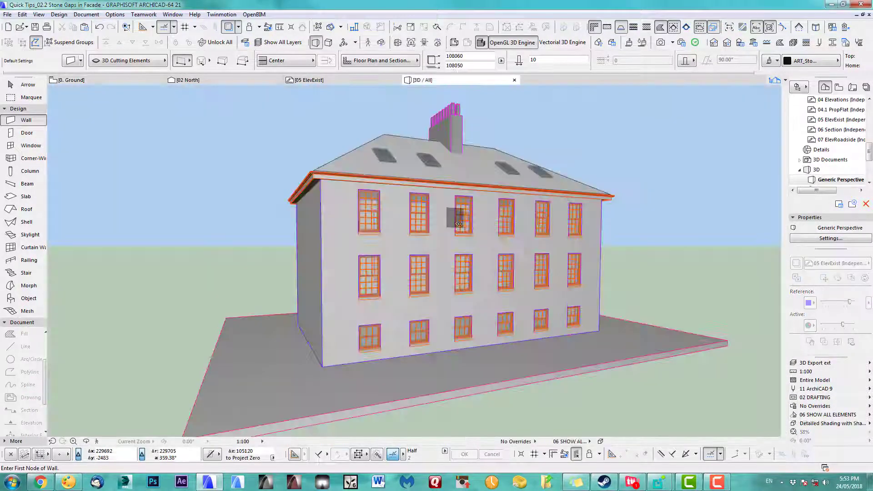
pyautogui.keyDown('shift'); pyautogui.moveTo(470, 247); pyautogui.dragTo(598, 252, button='middle'); pyautogui.keyUp('shift')
pyautogui.press('F2')
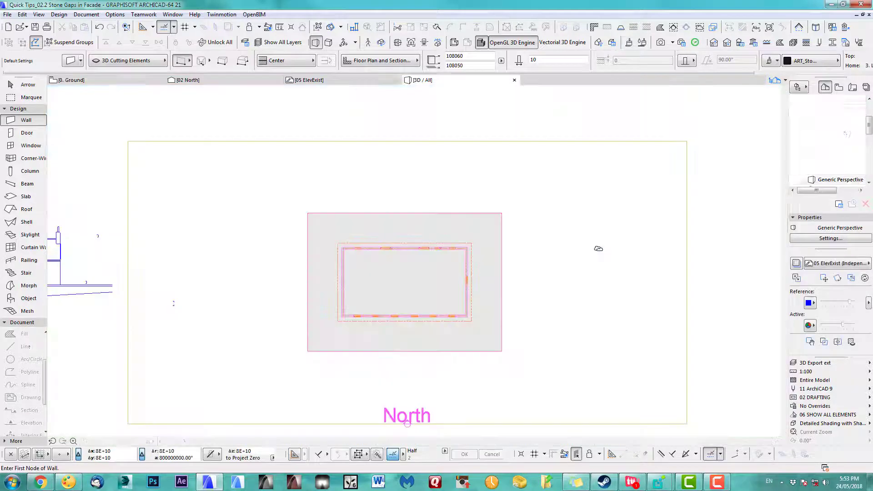
pyautogui.scroll(-2, 435, 297)
pyautogui.moveTo(436, 297); pyautogui.dragTo(568, 304, button='middle')
pyautogui.scroll(5, 298, 308)
pyautogui.moveTo(299, 308); pyautogui.dragTo(383, 312, button='middle')
pyautogui.moveTo(202, 264); pyautogui.dragTo(400, 265, button='middle')
pyautogui.scroll(3, 400, 265)
pyautogui.moveTo(283, 320); pyautogui.dragTo(381, 291, button='middle')
pyautogui.scroll(2, 380, 291)
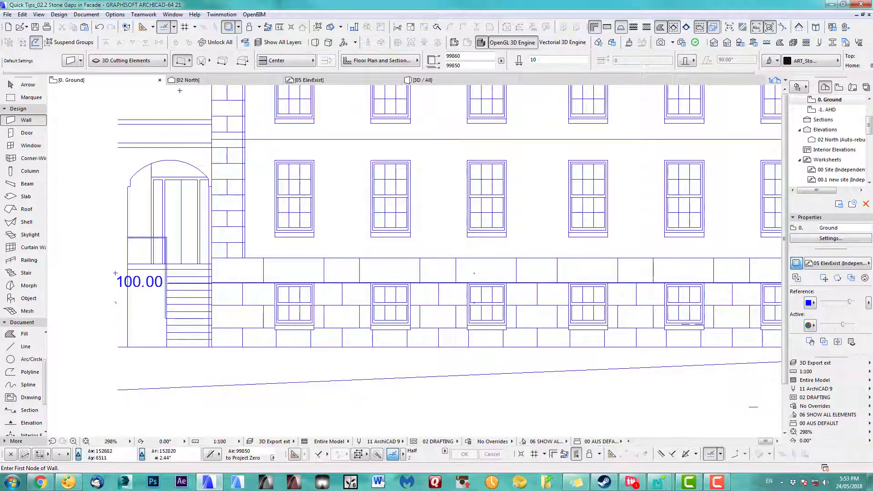
# - Review the height, thickness, surface override and layer in the default wall settings
pyautogui.doubleClick(29, 124)
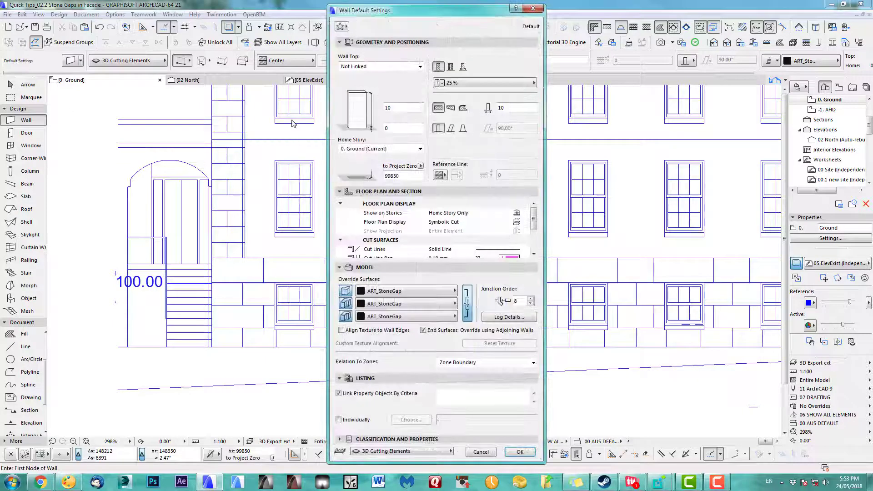
pyautogui.click(381, 107)
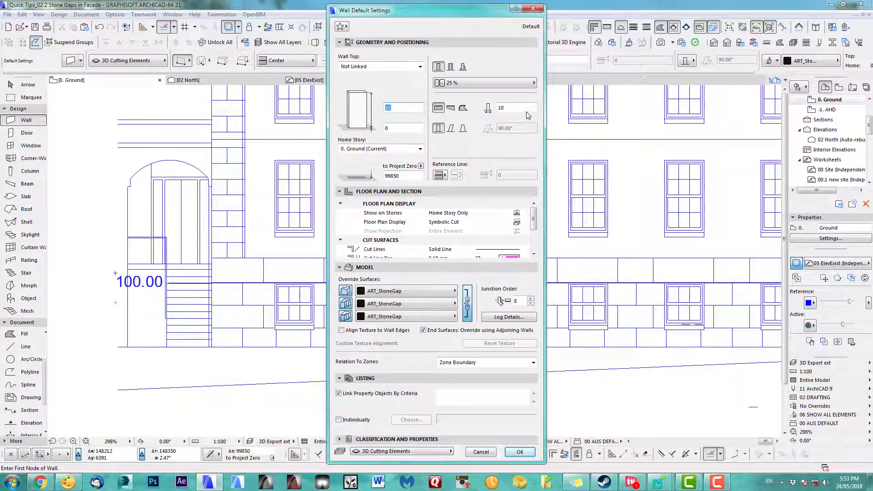
pyautogui.click(413, 292)
pyautogui.click(413, 292)
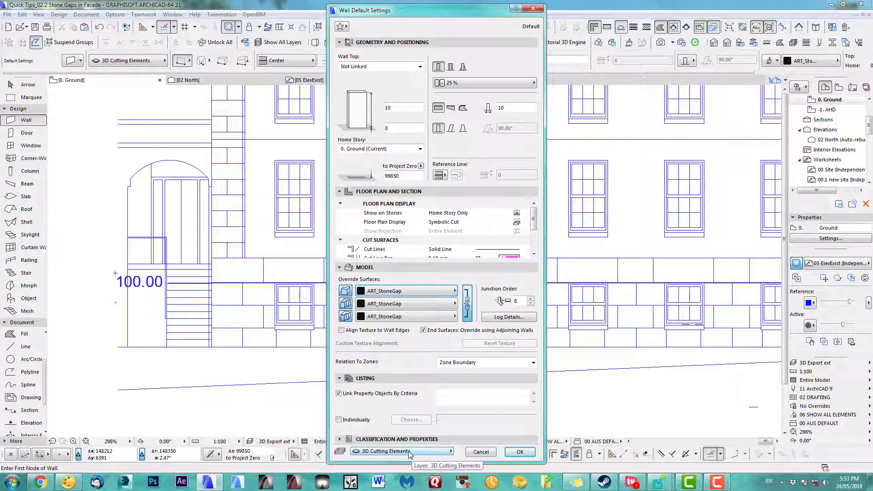
pyautogui.click(519, 452)
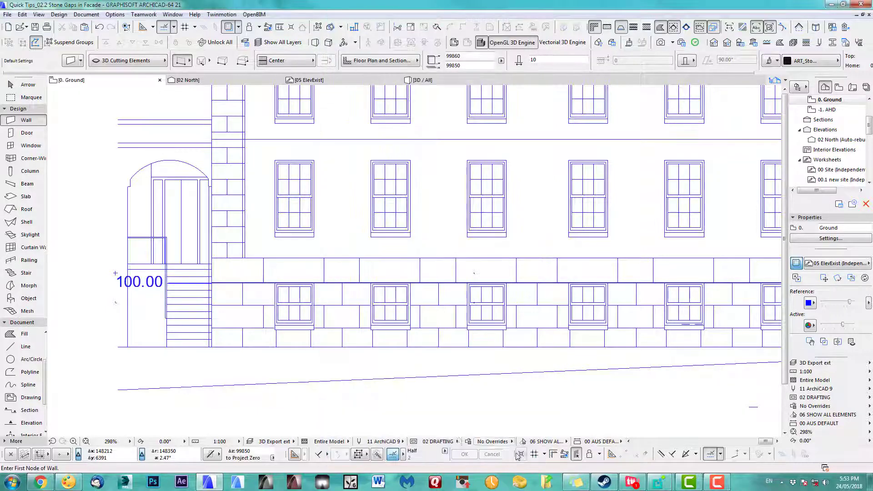
# - Show the hidden 3D Cutting Elements layer and inspect the thin vertical gap wall along the quoin below the eaves
pyautogui.click(250, 358)
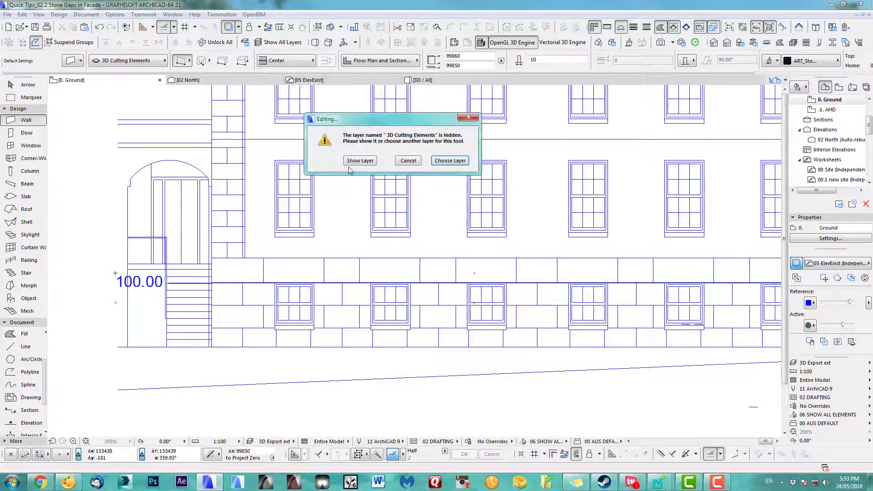
pyautogui.click(360, 161)
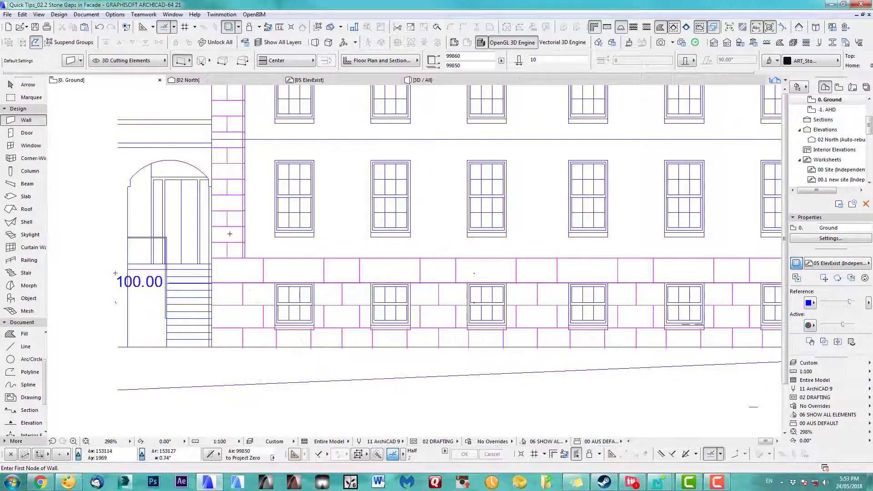
pyautogui.moveTo(218, 192); pyautogui.dragTo(307, 401, button='middle')
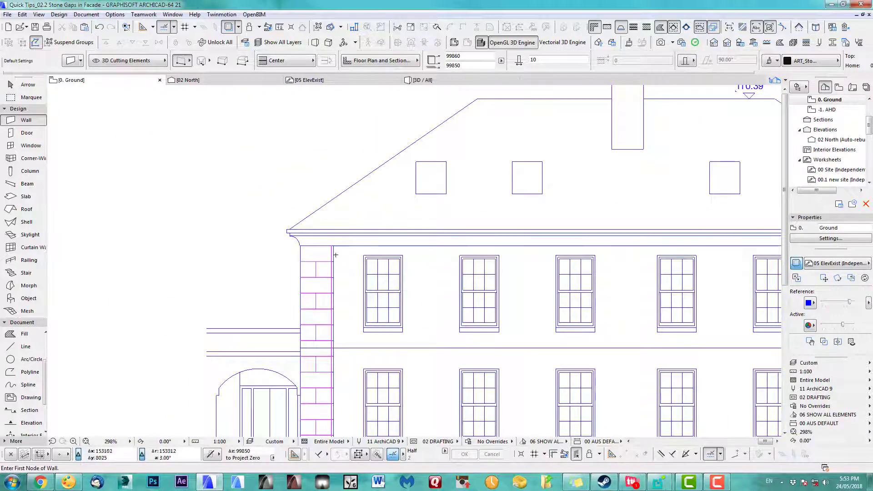
pyautogui.scroll(5, 363, 255)
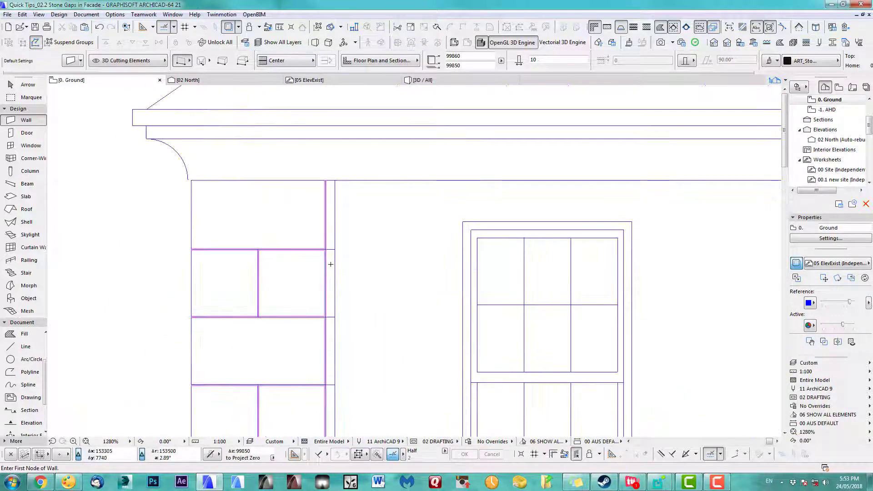
pyautogui.keyDown('shift'); pyautogui.click(327, 266); pyautogui.keyUp('shift')
pyautogui.scroll(3, 351, 238)
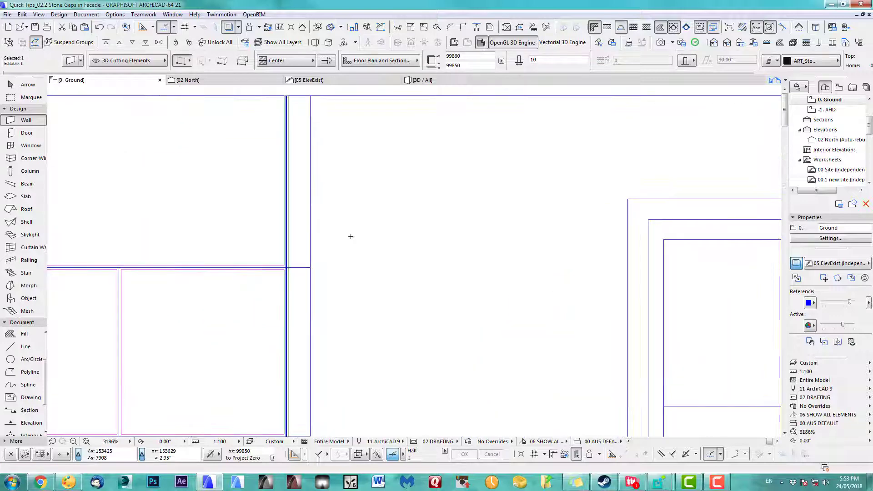
pyautogui.scroll(-2, 347, 237)
pyautogui.press('Escape')
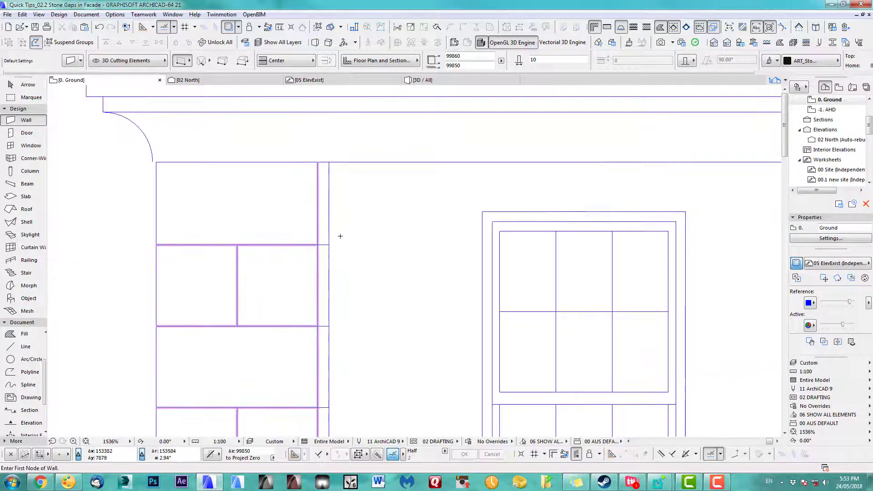
# - Select all the stone gap walls across the main building's facade and copy them
pyautogui.scroll(-8, 340, 236)
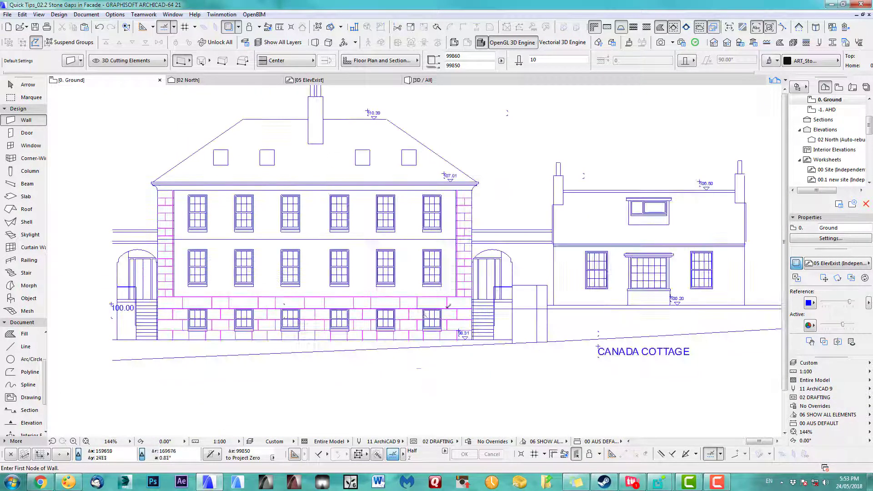
pyautogui.scroll(-2, 284, 304)
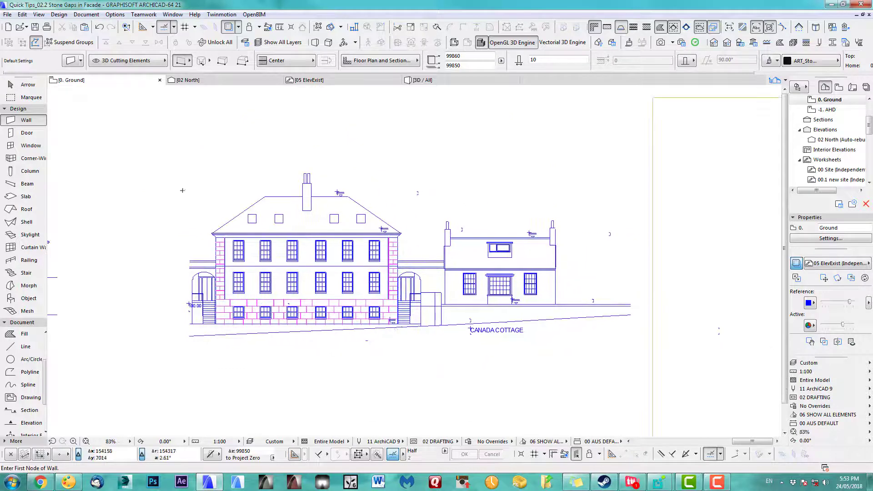
pyautogui.click(28, 84)
pyautogui.moveTo(169, 184); pyautogui.dragTo(411, 357)
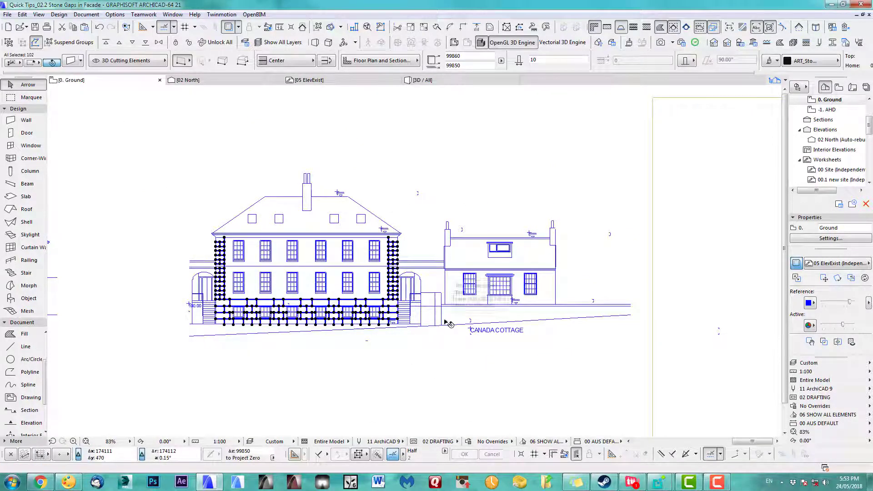
pyautogui.click(22, 14)
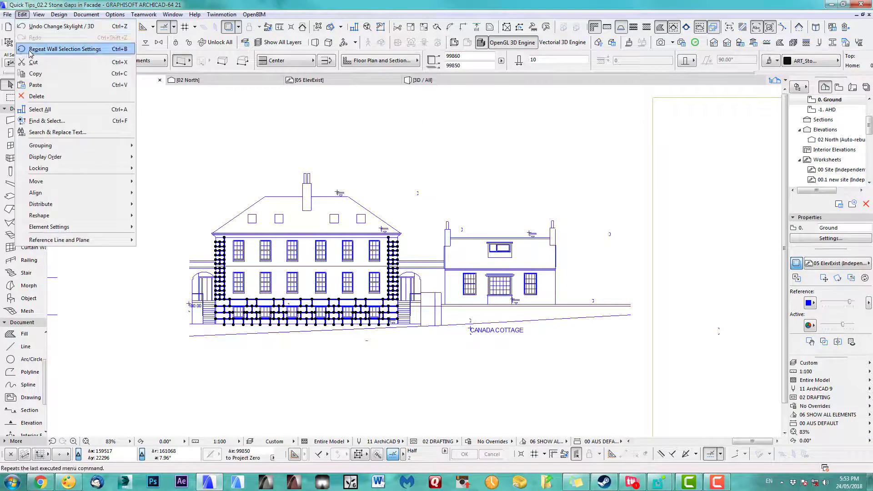
pyautogui.click(35, 73)
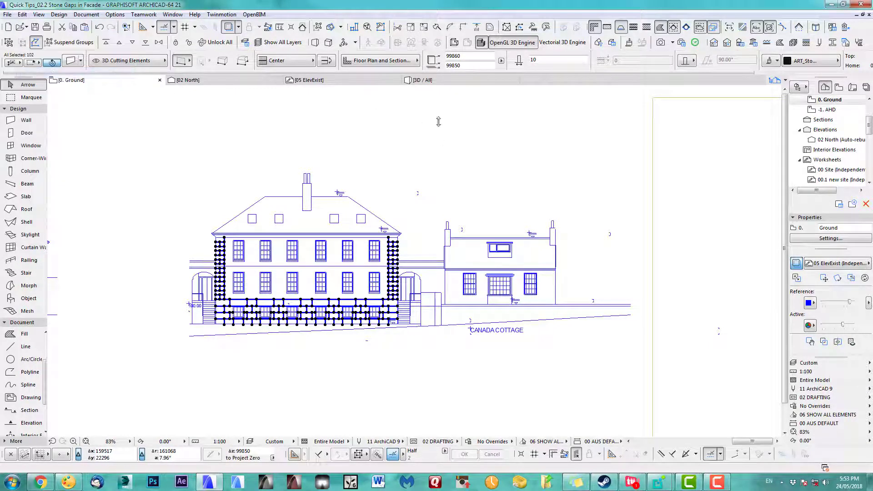
# - Open the "A Stone Gaps front" profile for editing in the Profile Manager
pyautogui.click(834, 44)
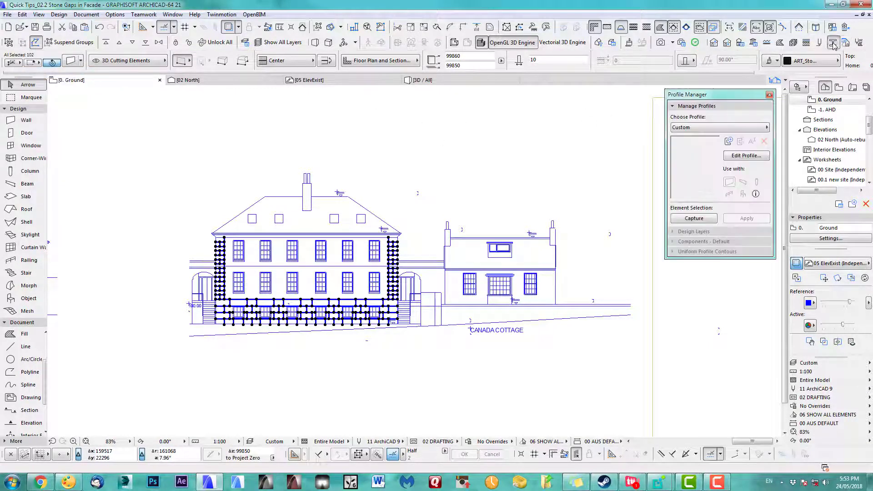
pyautogui.click(718, 129)
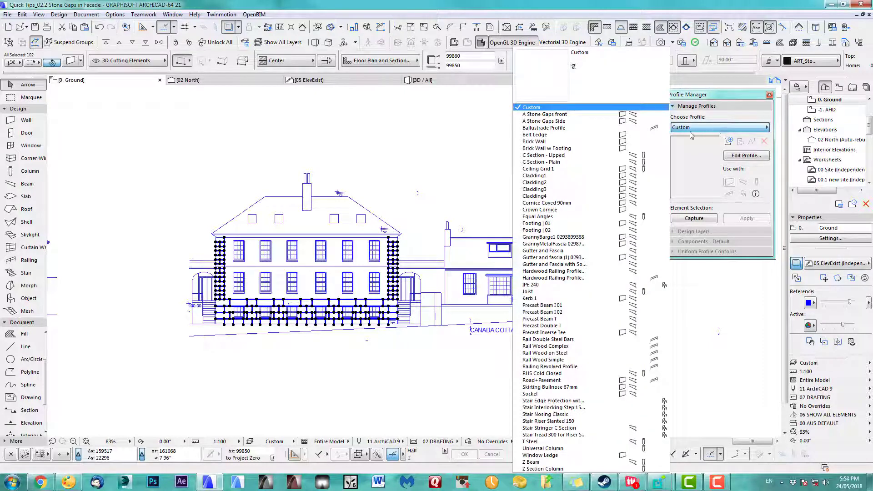
pyautogui.click(546, 114)
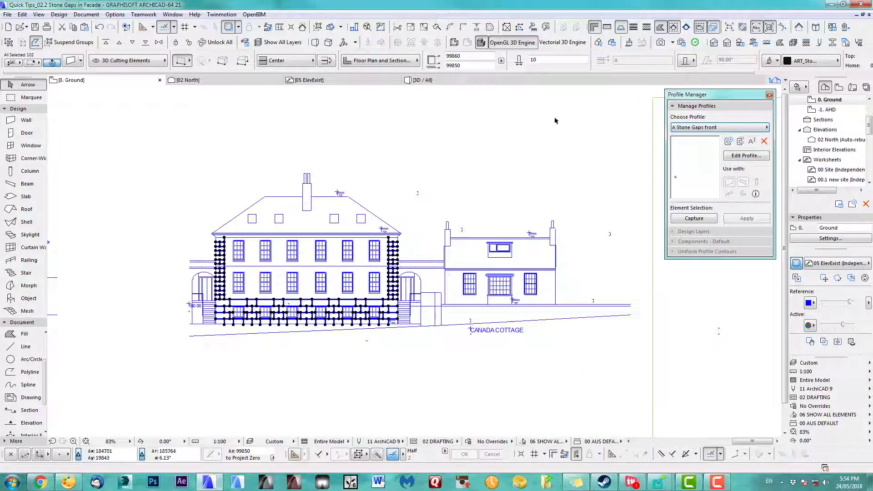
pyautogui.click(742, 156)
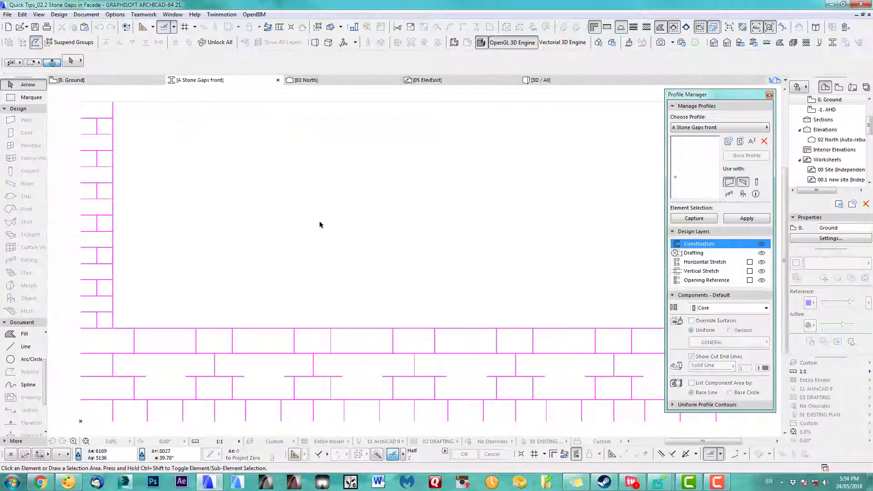
pyautogui.scroll(-6, 320, 225)
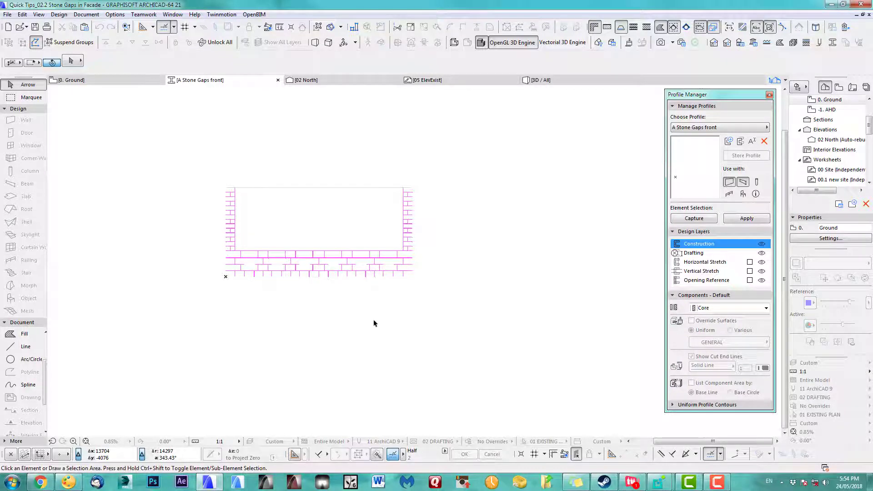
# - Paste the copied gap walls at the center of the current view, beside the existing profile pattern
pyautogui.hotkey('ctrl', 'v')
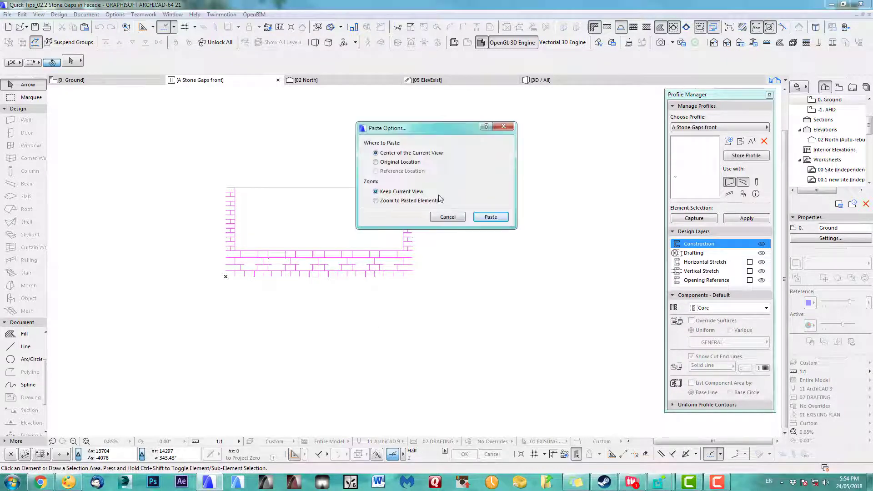
pyautogui.click(490, 216)
pyautogui.click(424, 294)
pyautogui.moveTo(560, 260); pyautogui.dragTo(414, 265, button='middle')
pyautogui.click(444, 268)
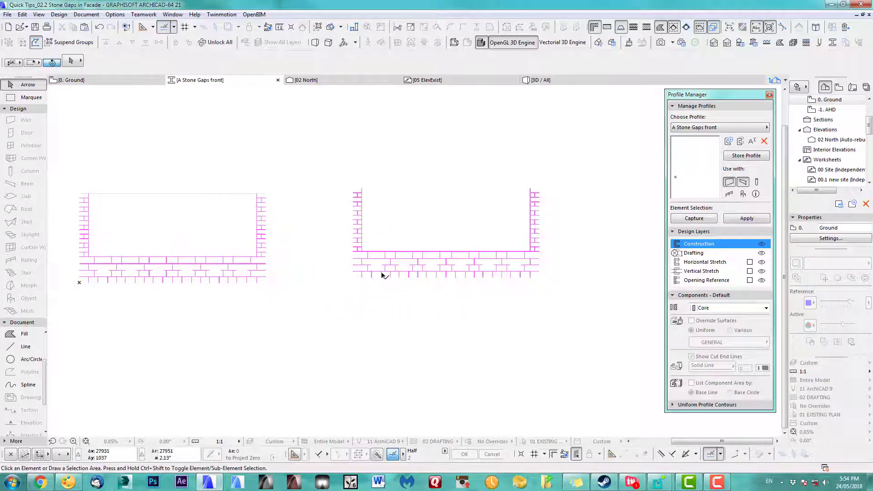
# - Examine the outline lines and fill that make up a horizontal gap in the pasted stone pattern
pyautogui.scroll(4, 369, 276)
pyautogui.scroll(5, 346, 256)
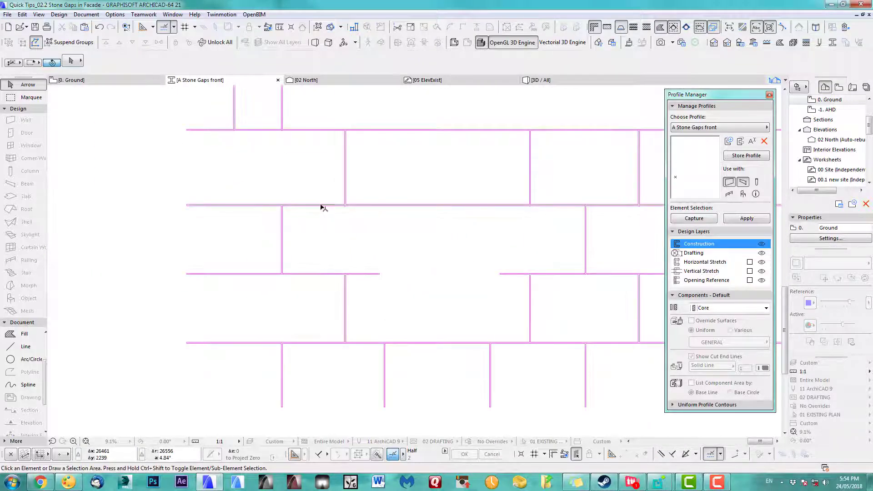
pyautogui.click(321, 205)
pyautogui.scroll(7, 322, 207)
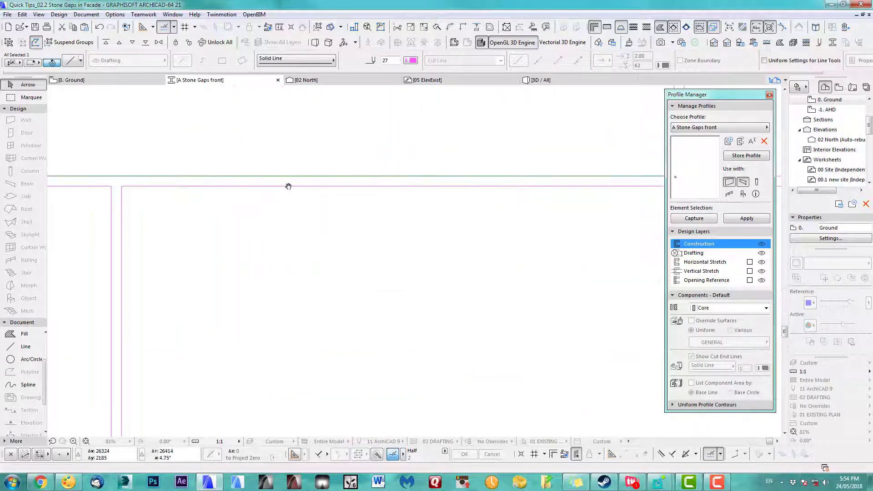
pyautogui.click(286, 182)
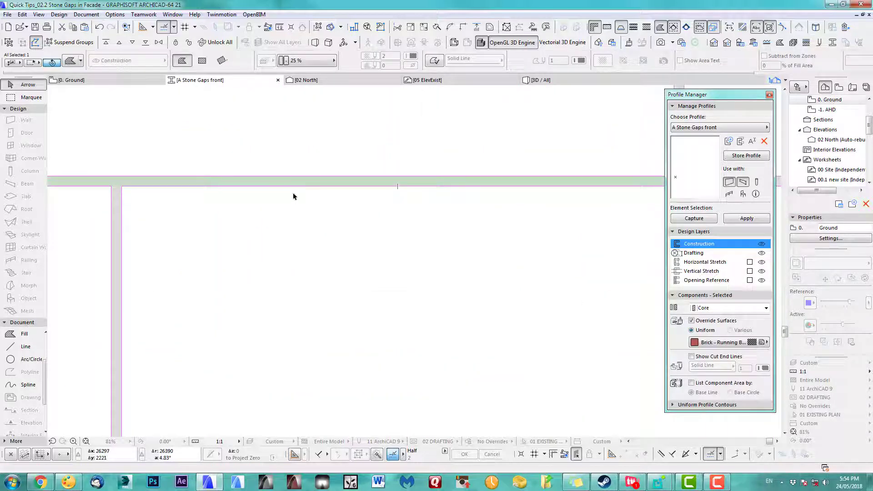
pyautogui.click(293, 187)
pyautogui.press('Escape')
pyautogui.click(299, 159)
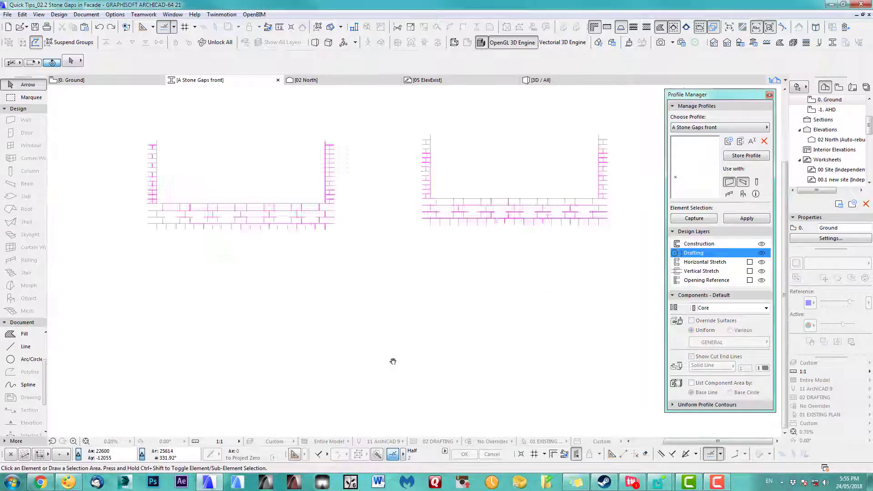
# - Delete the pasted duplicate of the stone gap pattern from the profile
pyautogui.scroll(-2, 403, 341)
pyautogui.moveTo(386, 351); pyautogui.dragTo(366, 364, button='middle')
pyautogui.scroll(3, 461, 285)
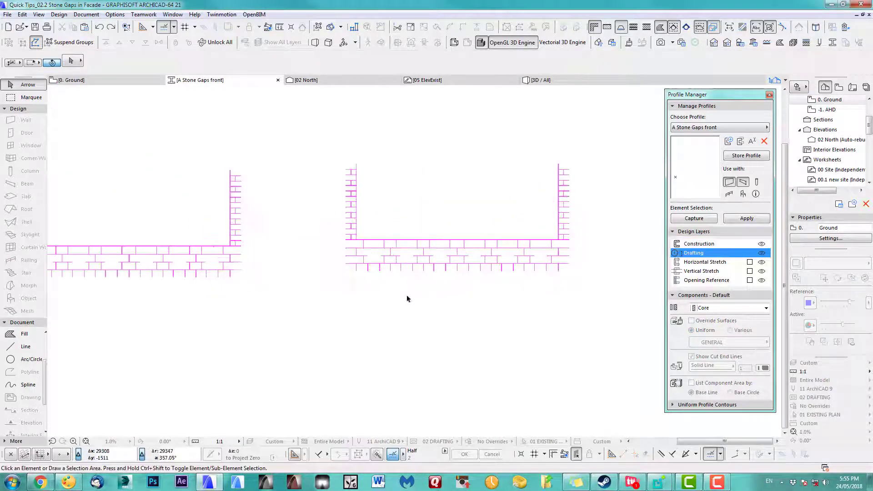
pyautogui.moveTo(412, 299); pyautogui.dragTo(435, 292, button='middle')
pyautogui.moveTo(614, 137); pyautogui.dragTo(374, 291)
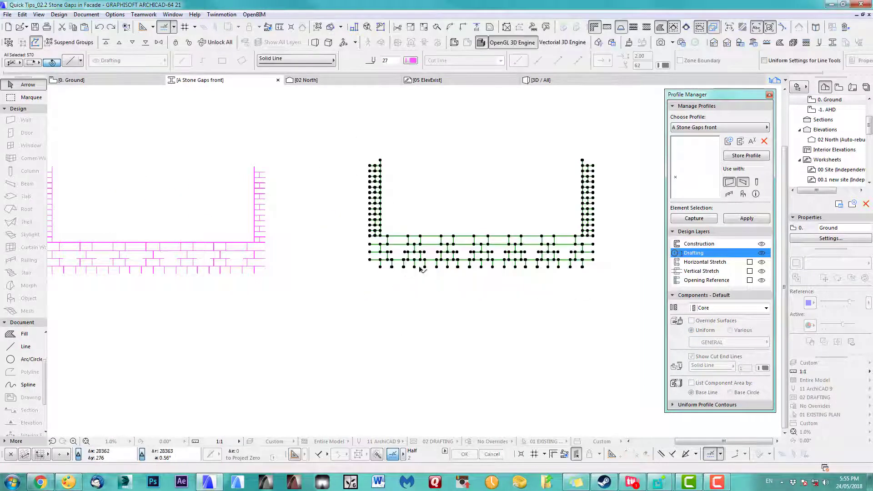
pyautogui.press('Delete')
# - Select all the fills that form the stone gaps in the original profile pattern
pyautogui.moveTo(244, 298); pyautogui.dragTo(403, 288, button='middle')
pyautogui.scroll(3, 351, 282)
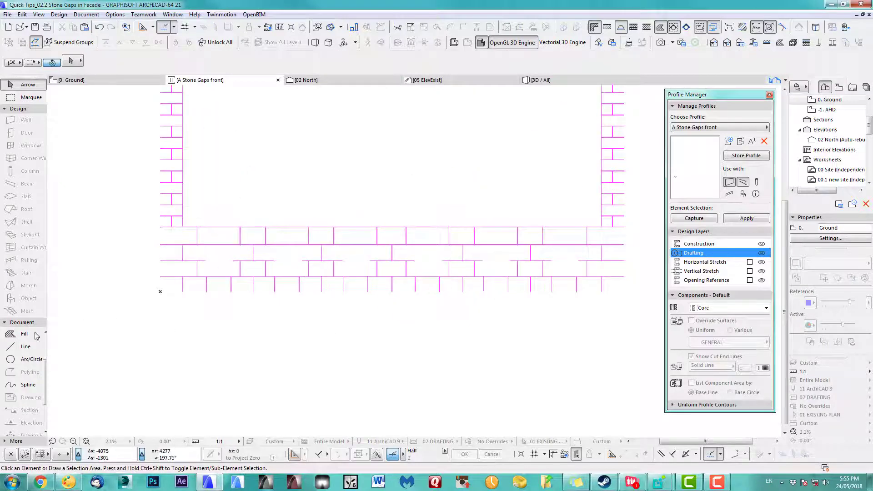
pyautogui.click(20, 334)
pyautogui.hotkey('ctrl', 'a')
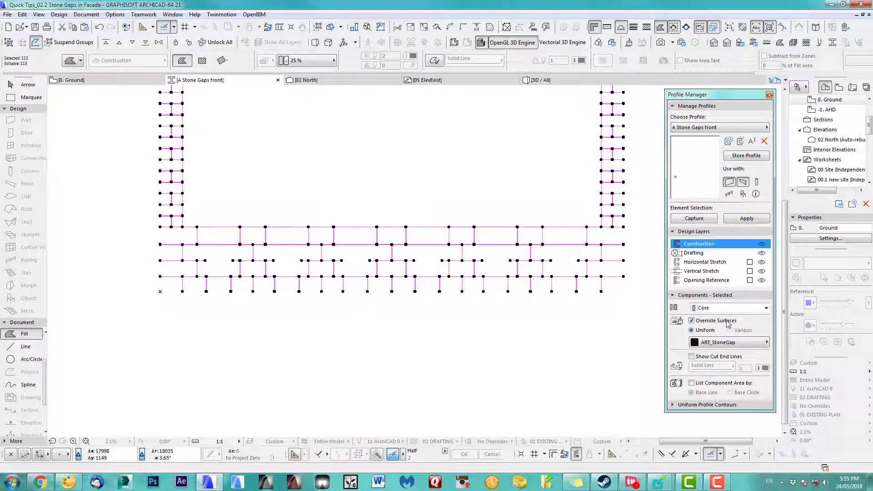
# - Keep ART_StoneGap as the uniform surface override for the selected gap fills and store the A Stone Gaps front profile
pyautogui.click(710, 343)
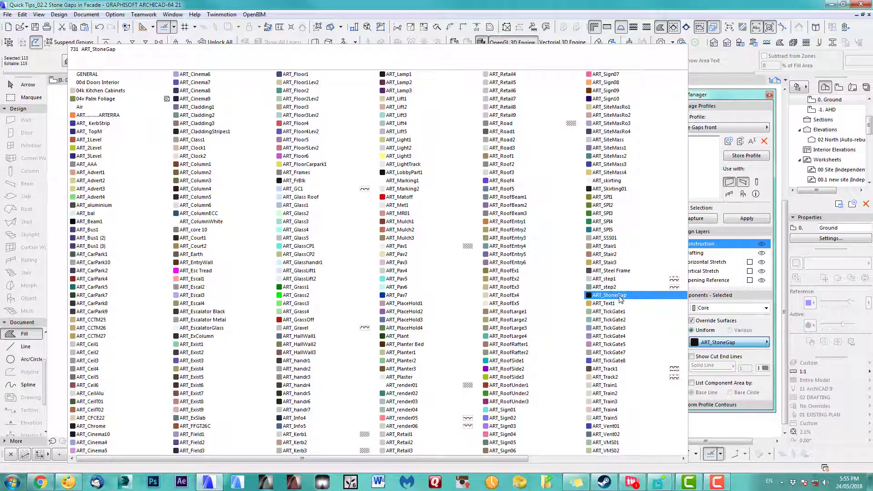
pyautogui.click(763, 322)
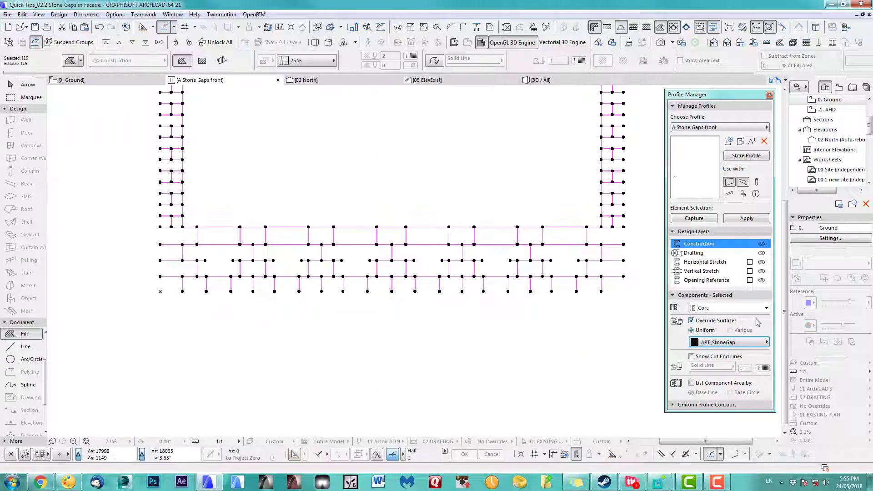
pyautogui.click(746, 156)
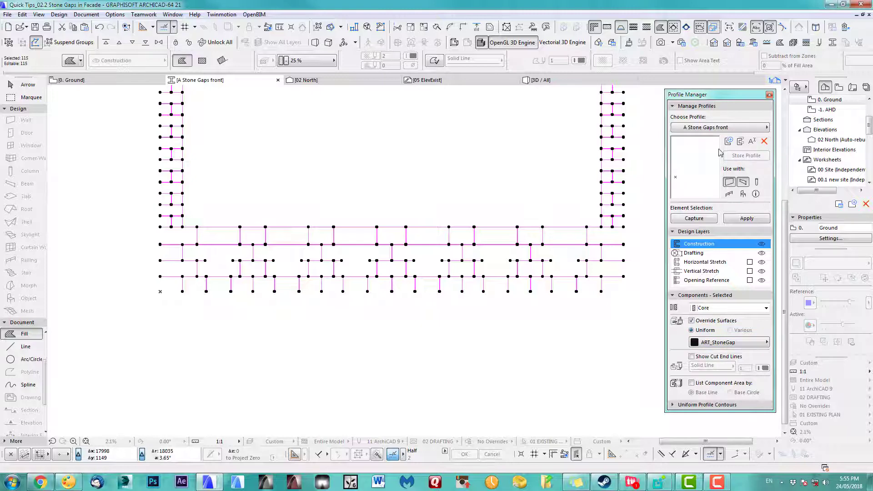
# - Examine the stone gap pattern of the A Stone Gaps Side profile and close the profile editor
pyautogui.click(701, 128)
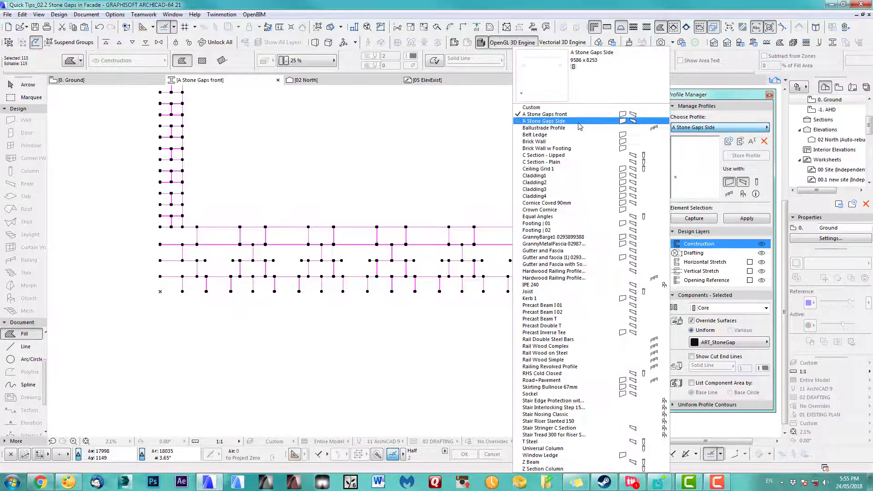
pyautogui.click(544, 121)
pyautogui.scroll(-4, 501, 237)
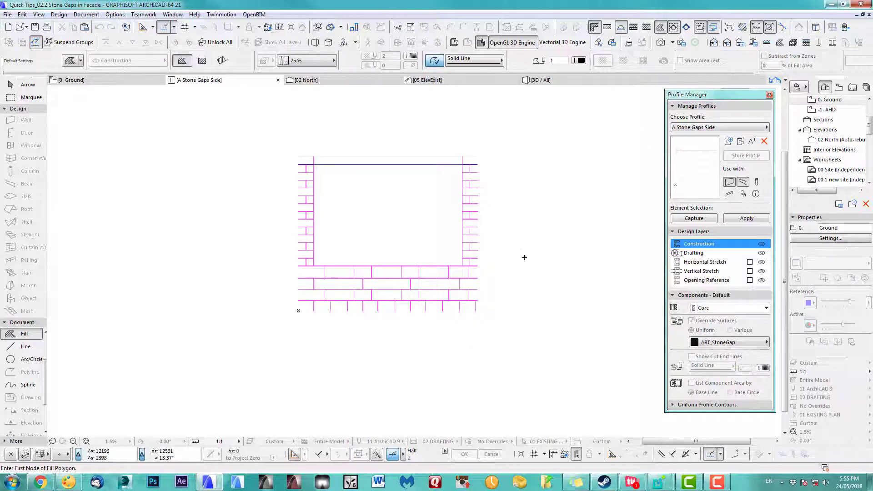
pyautogui.moveTo(434, 271)
pyautogui.mouseDown(button='middle')
pyautogui.moveTo(423, 297)
pyautogui.moveTo(446, 307)
pyautogui.mouseUp(button='middle')
pyautogui.scroll(3, 423, 297)
pyautogui.scroll(-3, 445, 308)
pyautogui.scroll(-1, 487, 319)
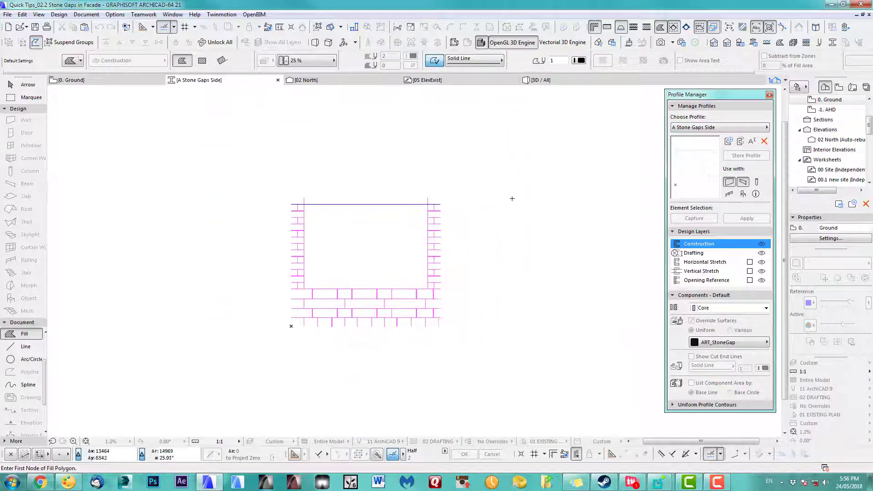
pyautogui.click(769, 95)
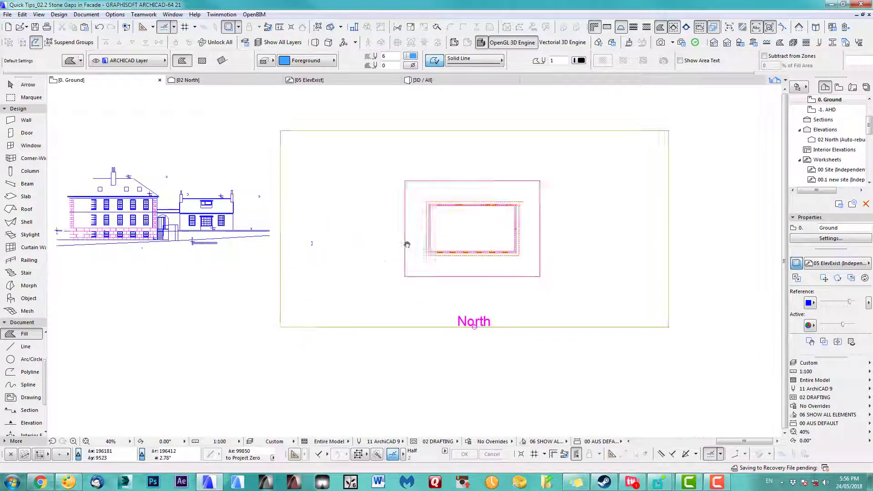
pyautogui.scroll(6, 494, 263)
pyautogui.moveTo(457, 259); pyautogui.dragTo(475, 349, button='middle')
pyautogui.scroll(1, 482, 331)
pyautogui.click(833, 44)
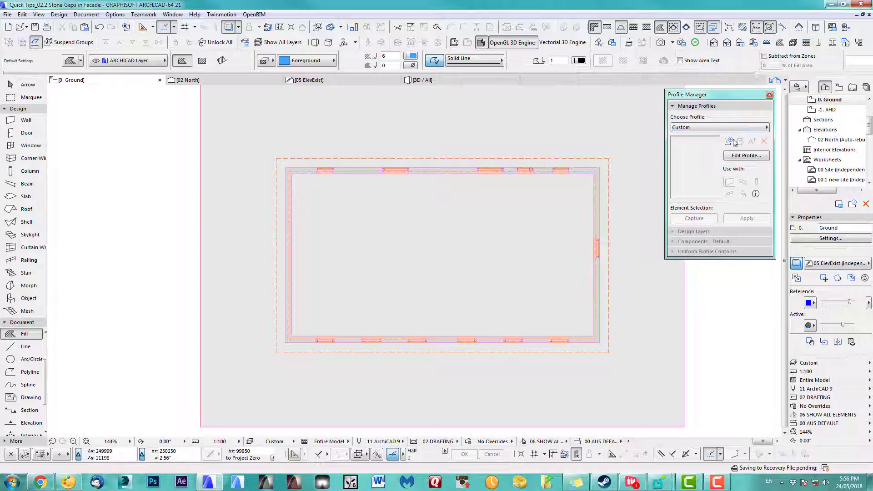
pyautogui.click(745, 156)
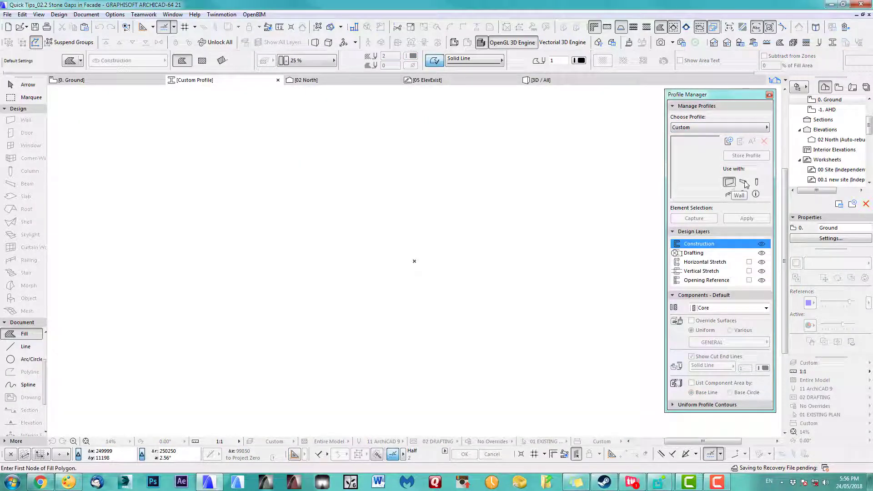
pyautogui.click(770, 95)
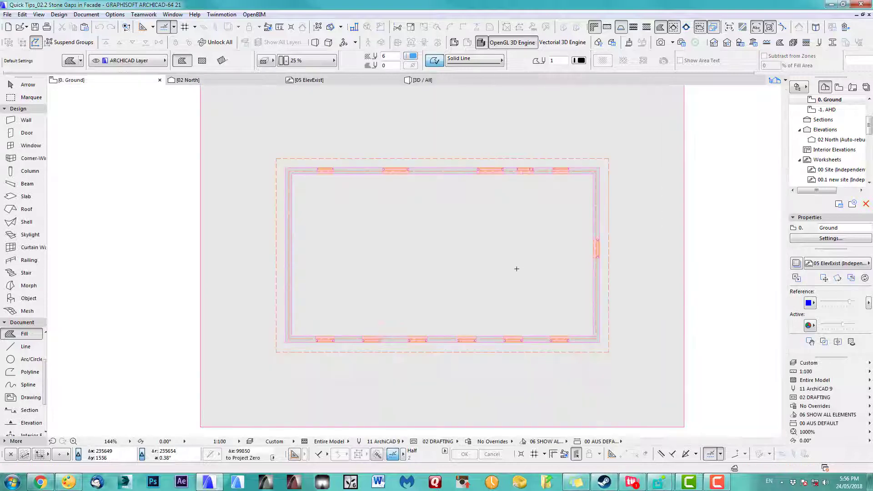
# - Set the default wall to the complex profile A Stone Gaps front with ART_StoneGap surface overrides on the 3D Cutting Elements layer
pyautogui.scroll(-3, 501, 268)
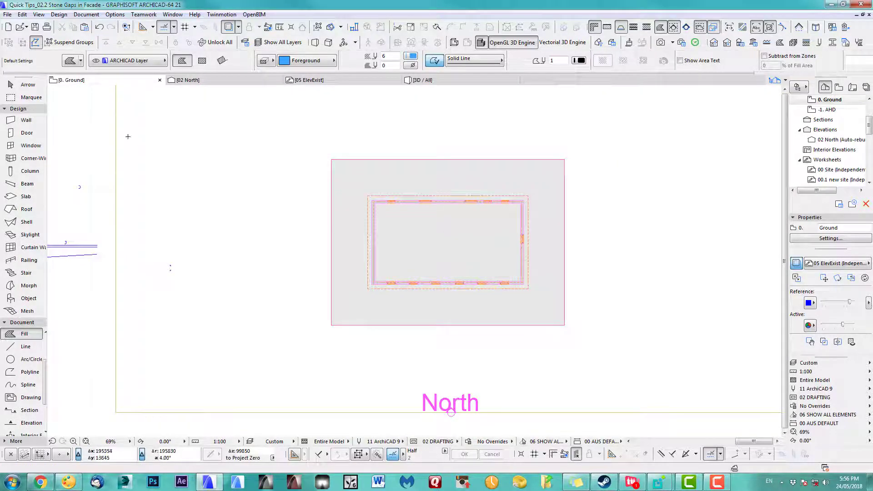
pyautogui.doubleClick(28, 121)
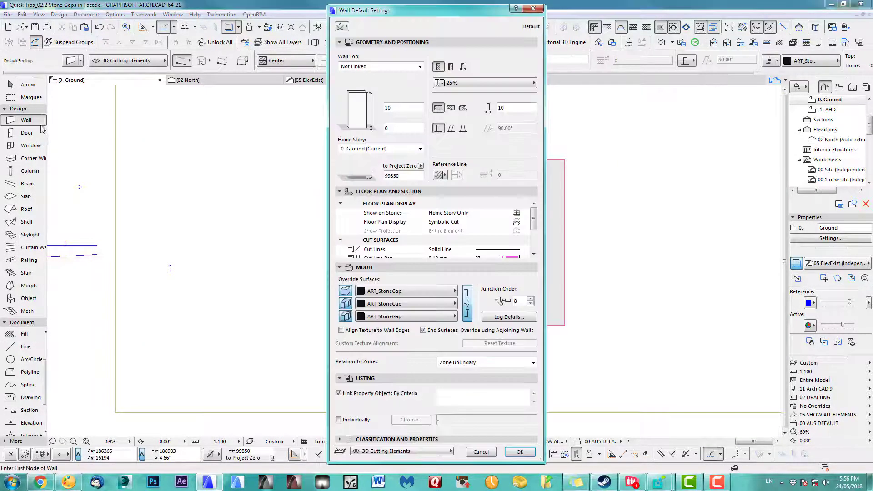
pyautogui.click(463, 68)
pyautogui.click(467, 84)
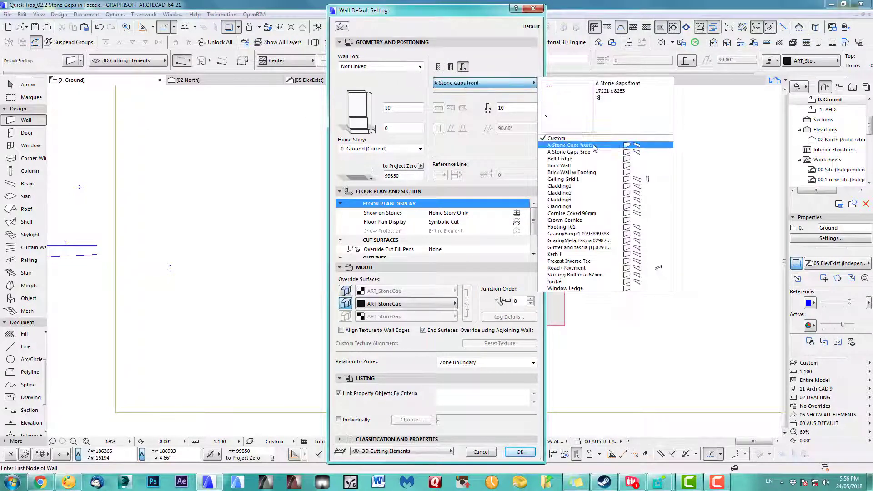
pyautogui.click(594, 145)
pyautogui.click(346, 290)
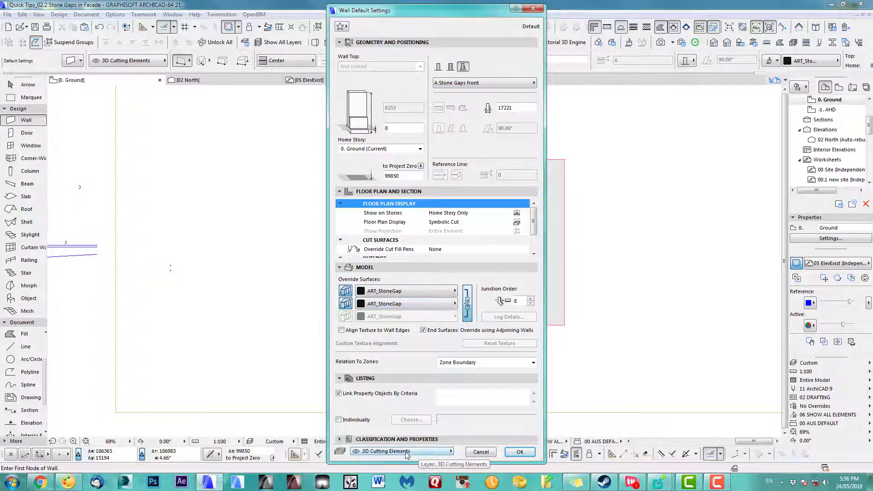
pyautogui.click(520, 451)
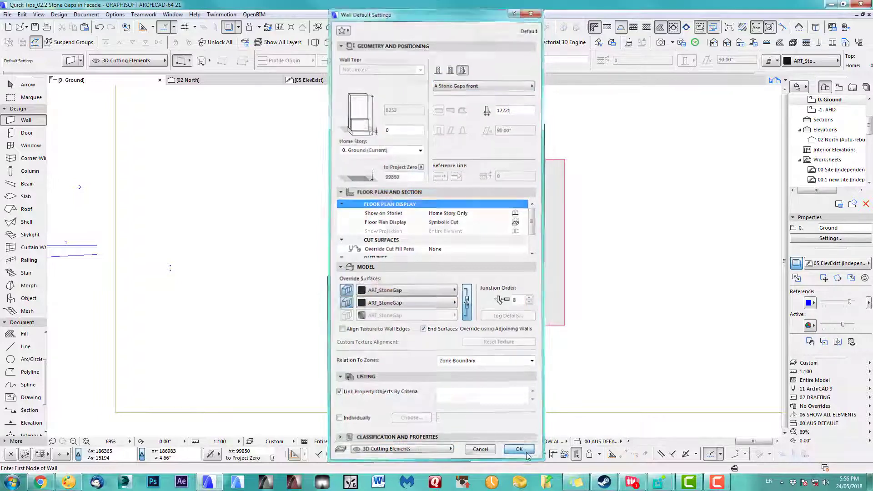
# - Draw a 10 mm long stone gap wall straight down from the building's lower-right outer corner on the Ground plan
pyautogui.scroll(15, 520, 299)
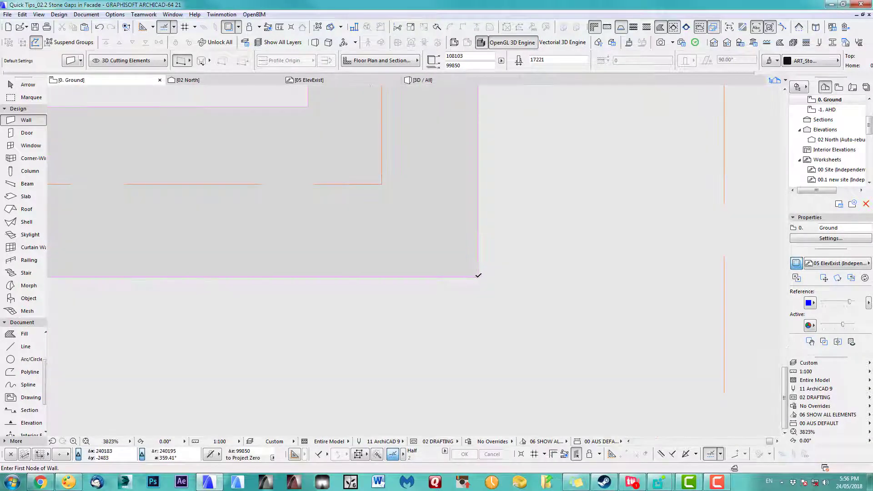
pyautogui.click(478, 276)
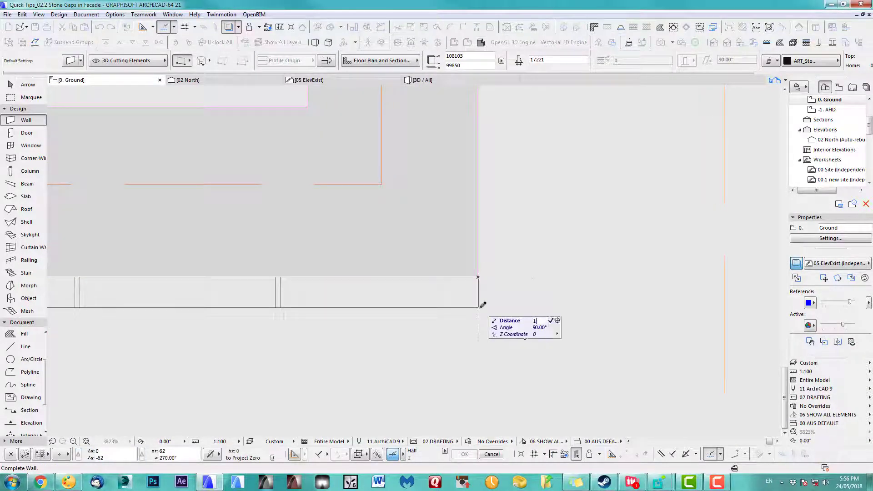
pyautogui.write('1')
pyautogui.press('Return')
# - Open the North elevation from its marker on the Ground plan
pyautogui.scroll(-4, 507, 286)
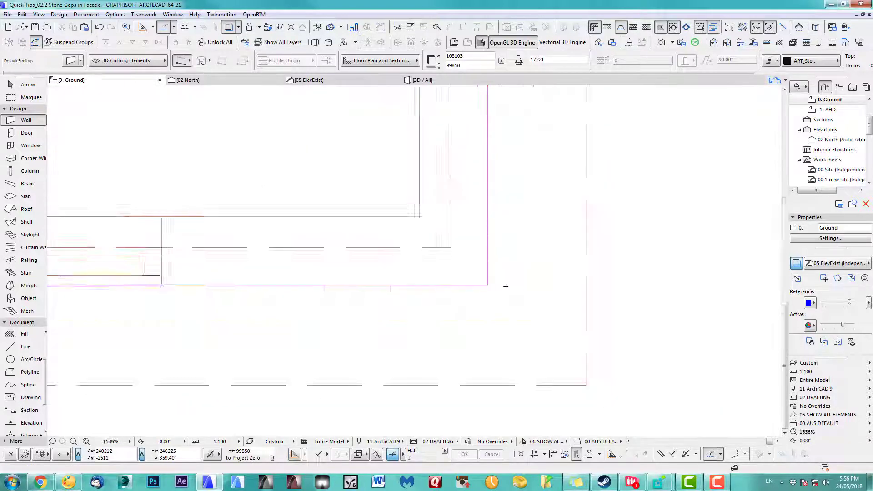
pyautogui.scroll(-10, 507, 286)
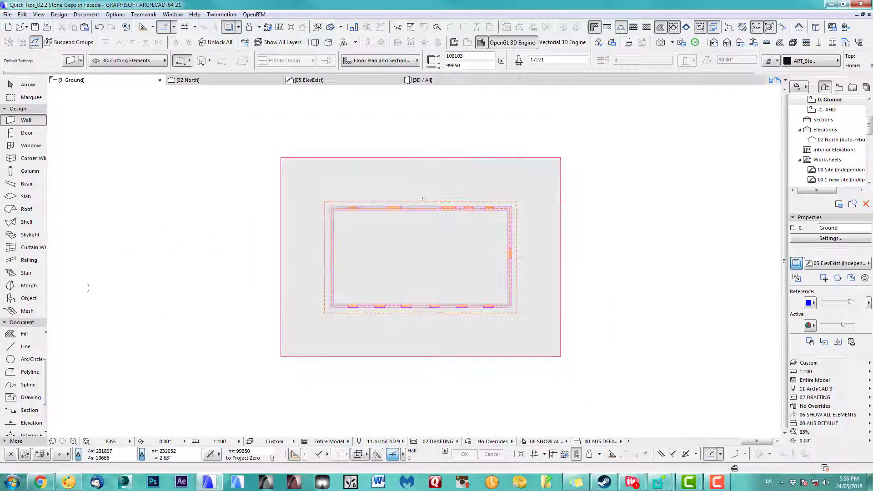
pyautogui.scroll(-3, 422, 204)
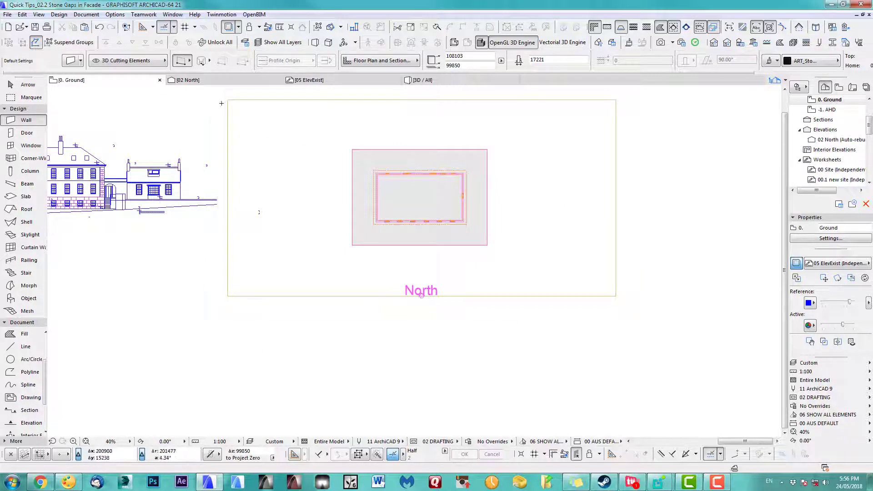
pyautogui.doubleClick(421, 293)
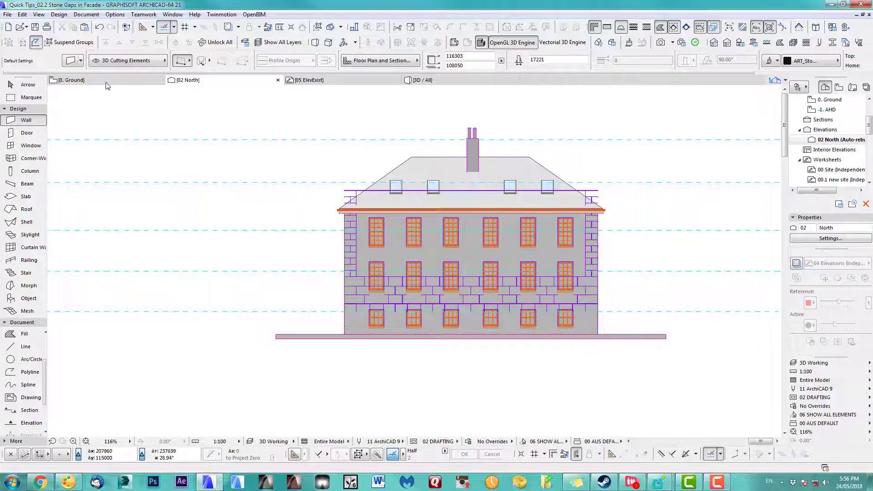
# - Move the stone gap profile wall down in the elevation so its lower corner meets the building's base at ground level
pyautogui.click(28, 85)
pyautogui.scroll(3, 614, 263)
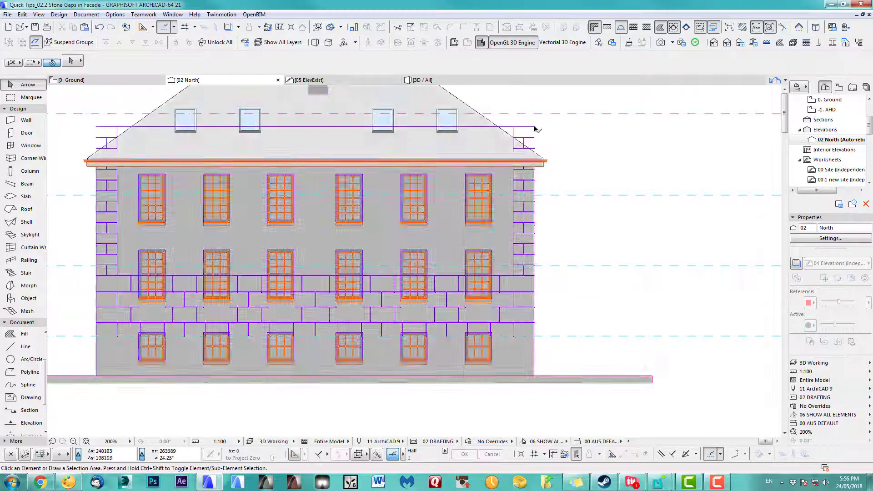
pyautogui.click(534, 127)
pyautogui.scroll(6, 552, 351)
pyautogui.moveTo(528, 351); pyautogui.dragTo(533, 276, button='middle')
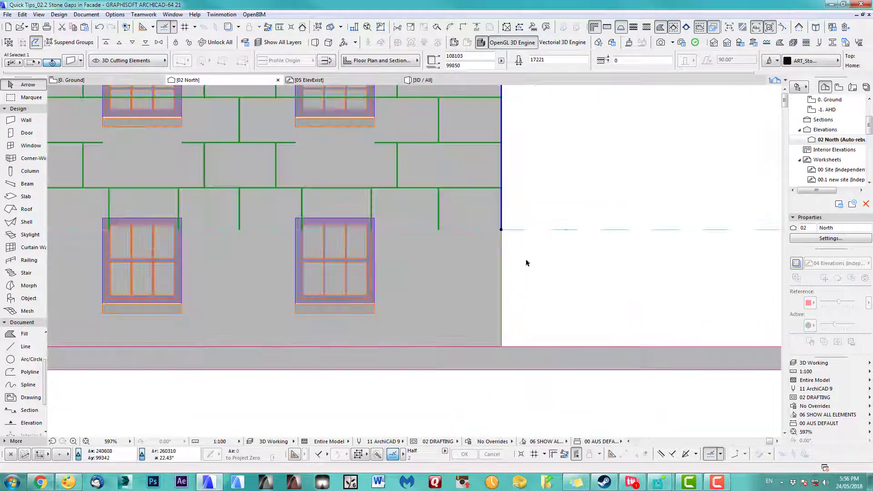
pyautogui.click(502, 230)
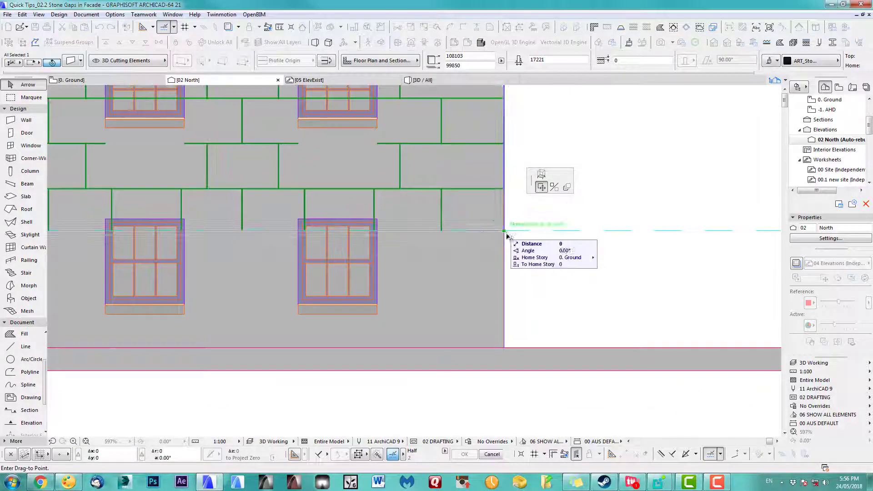
pyautogui.click(504, 349)
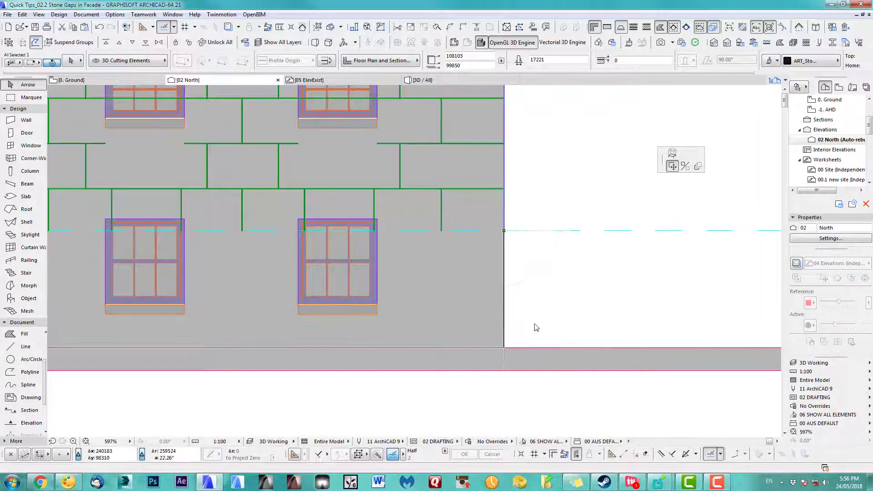
pyautogui.scroll(-10, 536, 327)
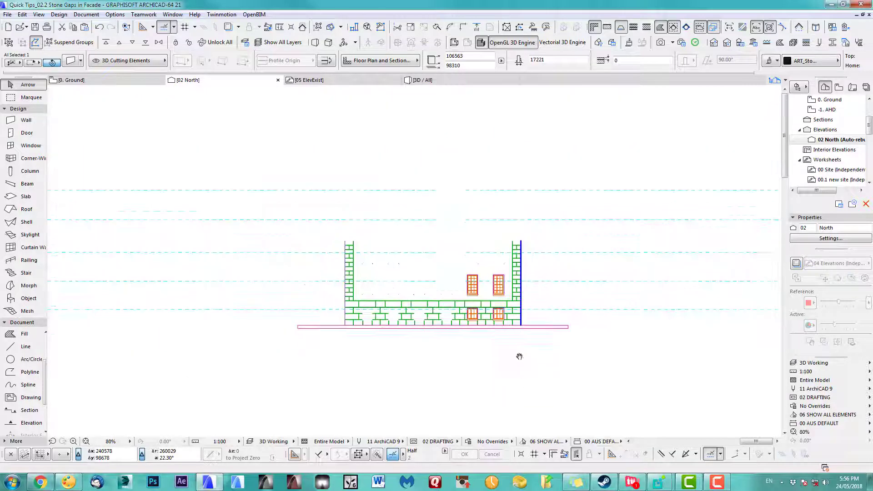
pyautogui.click(512, 363)
# - Return to the Ground floor plan and pick up the settings of the front stone gap wall at the lower-right corner
pyautogui.press('F2')
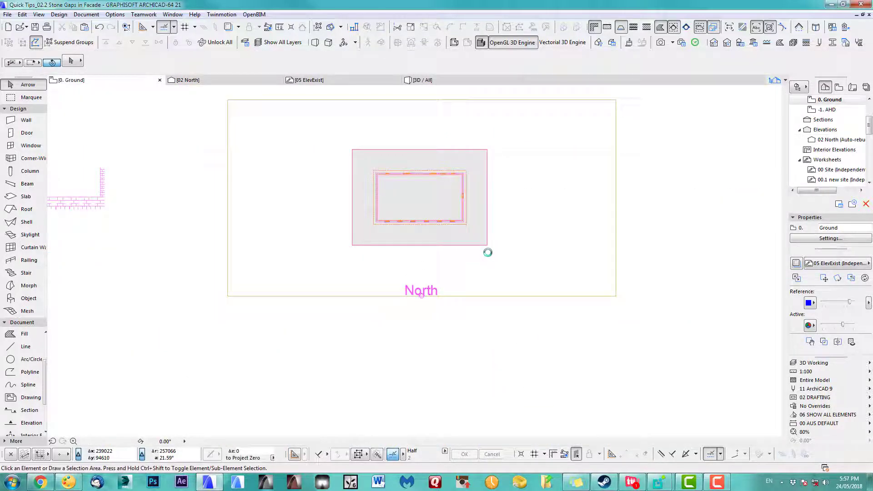
pyautogui.scroll(3, 487, 248)
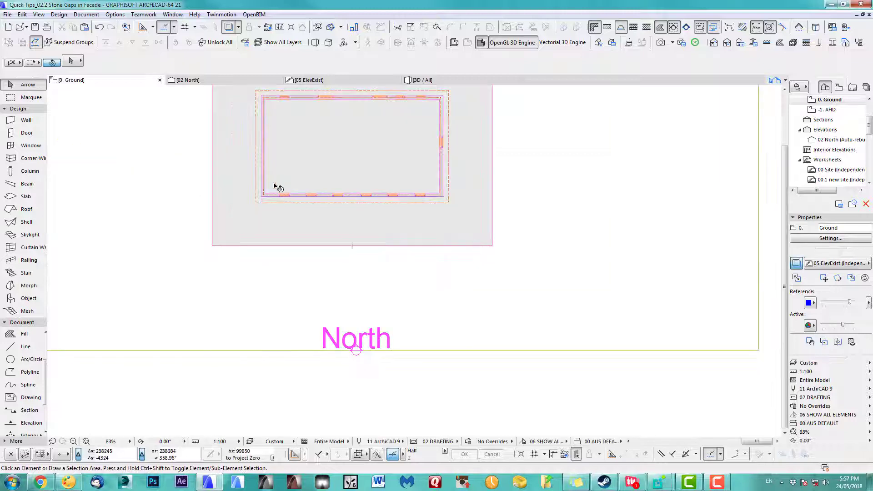
pyautogui.scroll(2, 367, 191)
pyautogui.scroll(15, 367, 190)
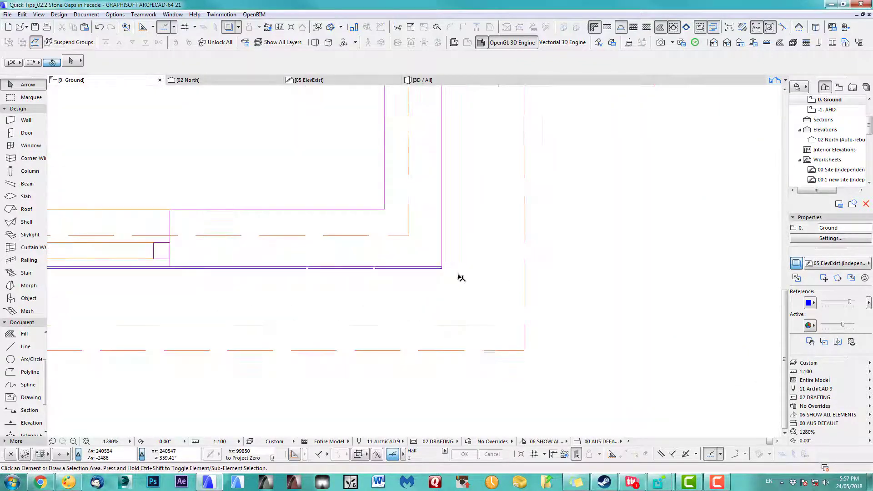
pyautogui.moveTo(482, 316); pyautogui.dragTo(491, 338, button='middle')
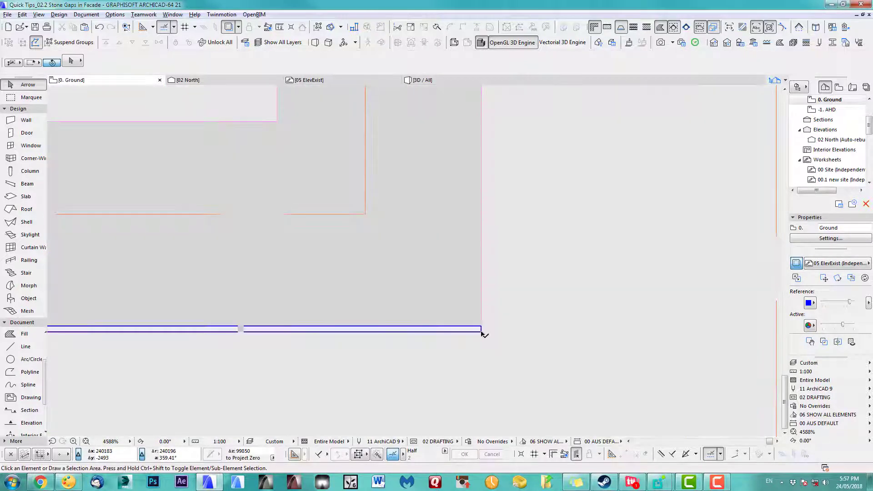
pyautogui.keyDown('alt'); pyautogui.click(484, 329); pyautogui.keyUp('alt')
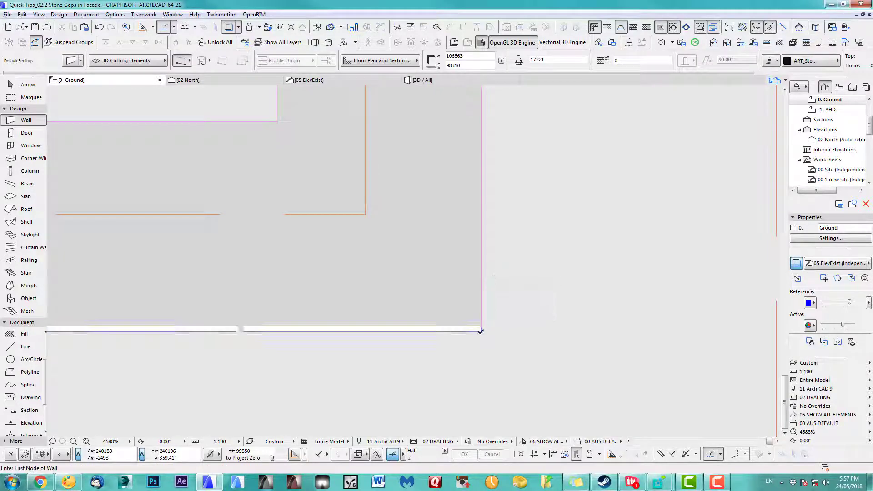
# - Change the default wall's complex profile to A Stone Gaps Side
pyautogui.doubleClick(32, 122)
pyautogui.click(466, 86)
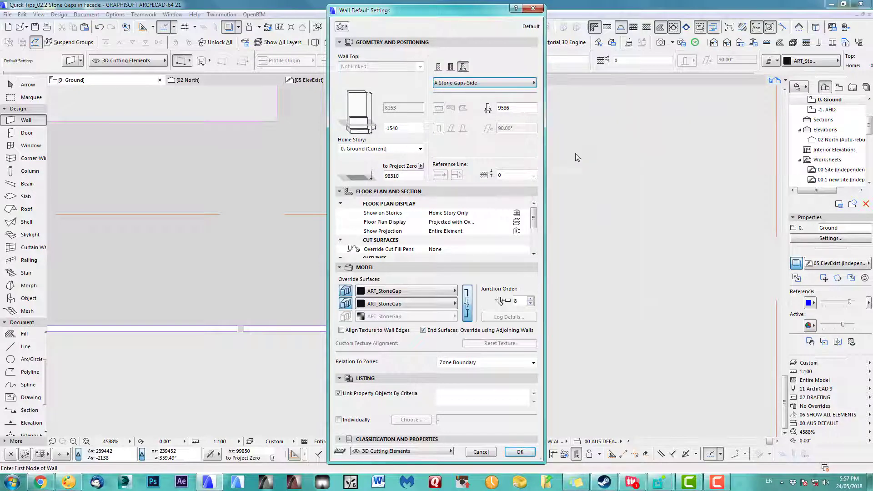
pyautogui.click(519, 452)
# - Draw a side stone gap wall from the building's lower-left outer corner, extending 10 mm in the negative X direction
pyautogui.scroll(-10, 314, 341)
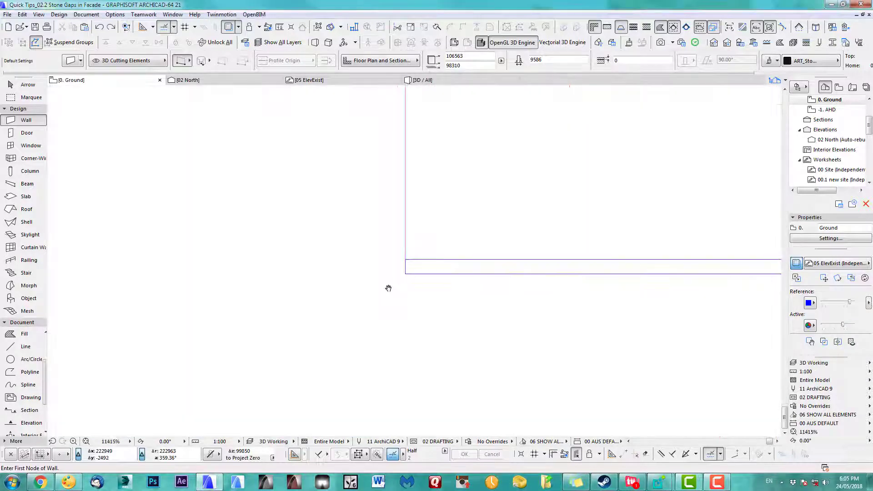
pyautogui.scroll(3, 375, 312)
pyautogui.click(377, 313)
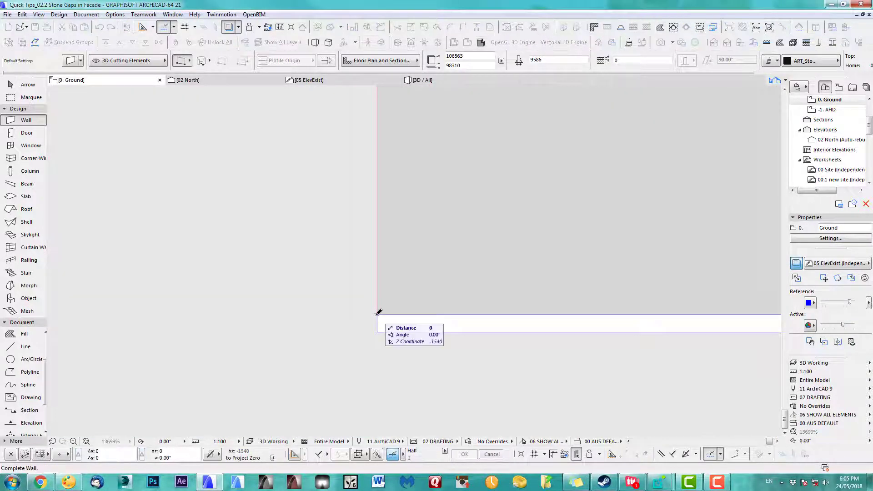
pyautogui.write('x10-')
pyautogui.press('Return')
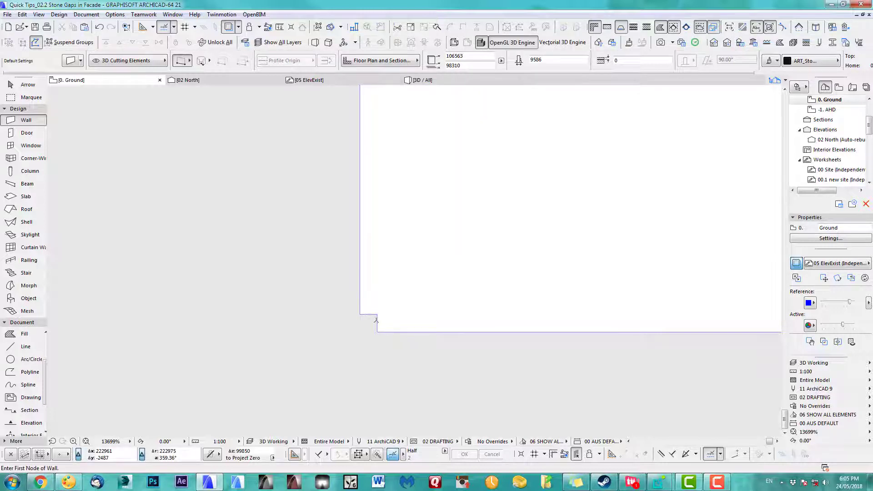
# - Split the side stone gap wall along the building's left outer face and remove the portion crossing the building
pyautogui.scroll(-5, 377, 320)
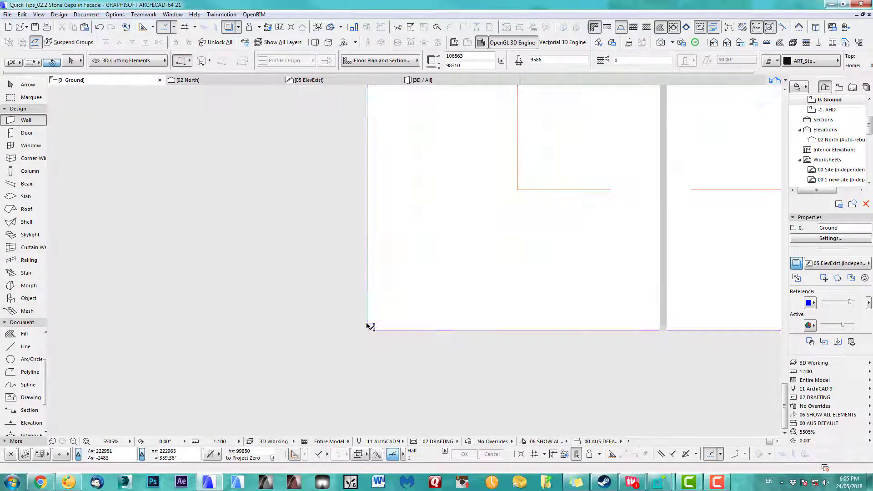
pyautogui.scroll(-10, 371, 325)
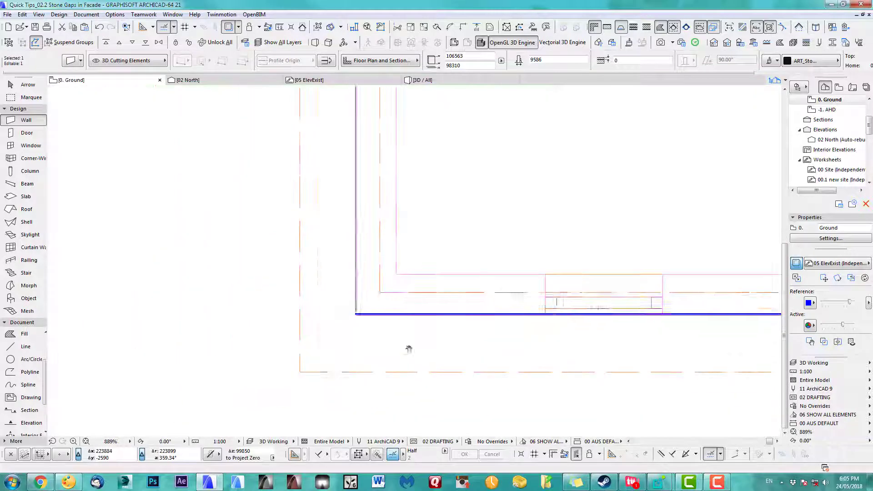
pyautogui.scroll(15, 392, 351)
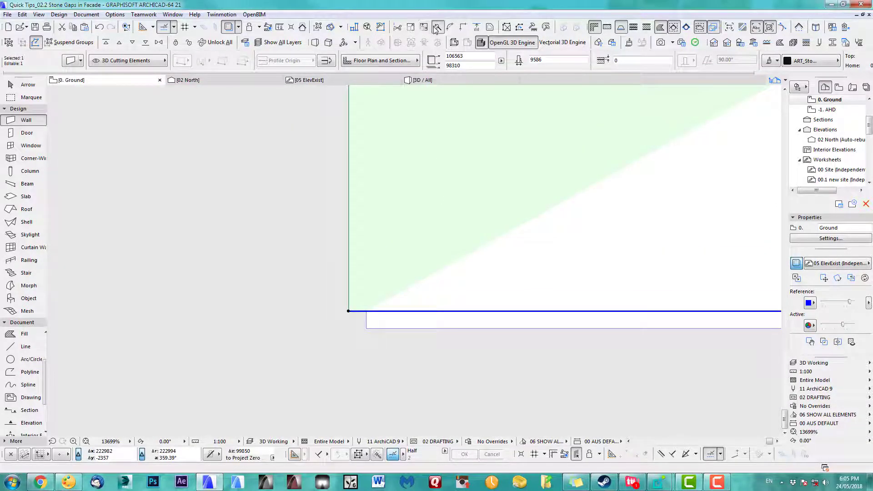
pyautogui.click(435, 29)
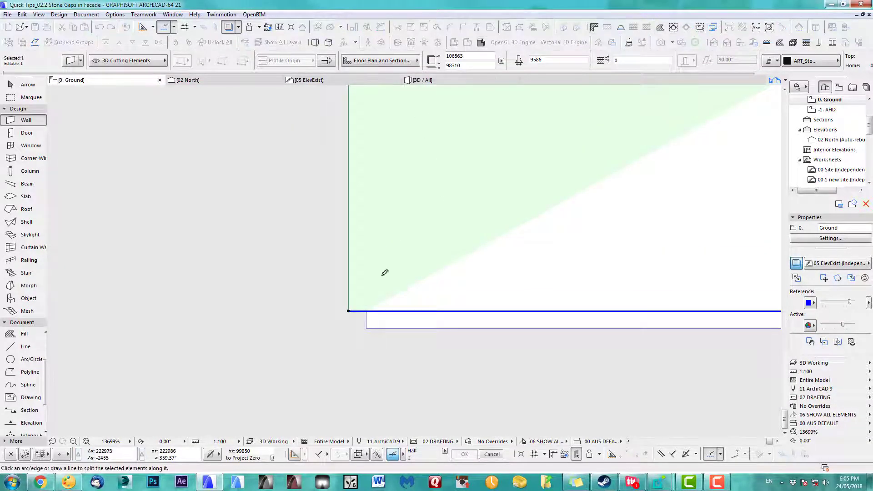
pyautogui.click(367, 328)
pyautogui.click(366, 290)
pyautogui.click(447, 356)
pyautogui.press('Escape')
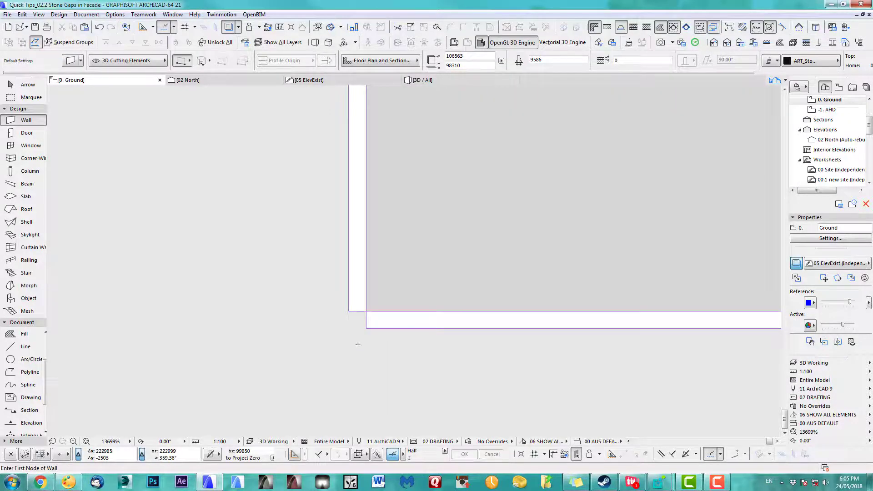
# - Move the front stone gap wall on the Ground floor plan 5 mm in the positive Y direction into the front facade
pyautogui.scroll(-10, 340, 345)
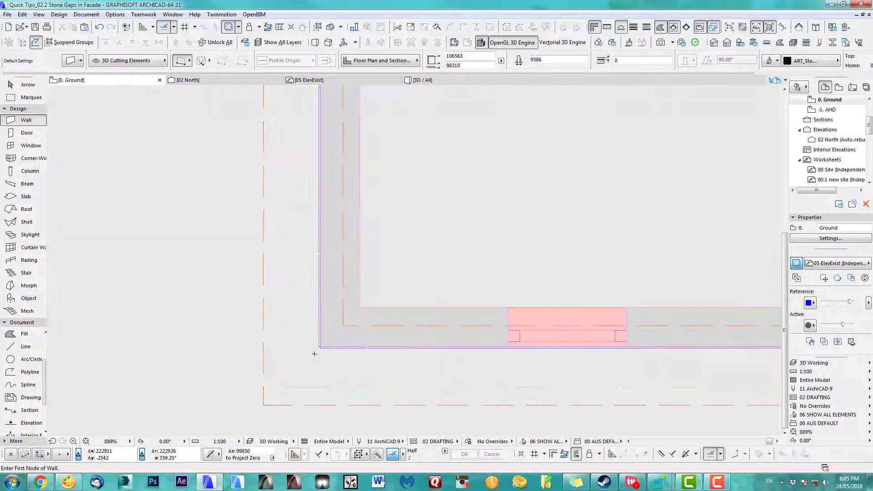
pyautogui.press('F3')
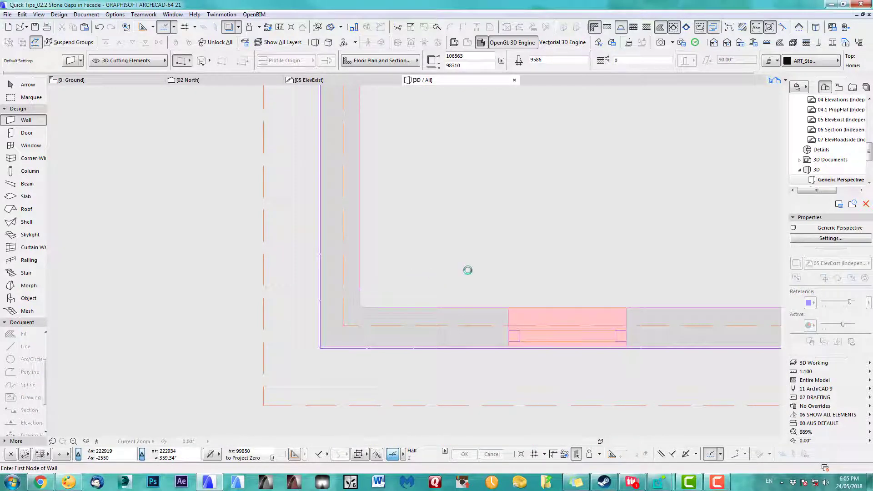
pyautogui.scroll(5, 311, 270)
pyautogui.scroll(-3, 311, 270)
pyautogui.press('F2')
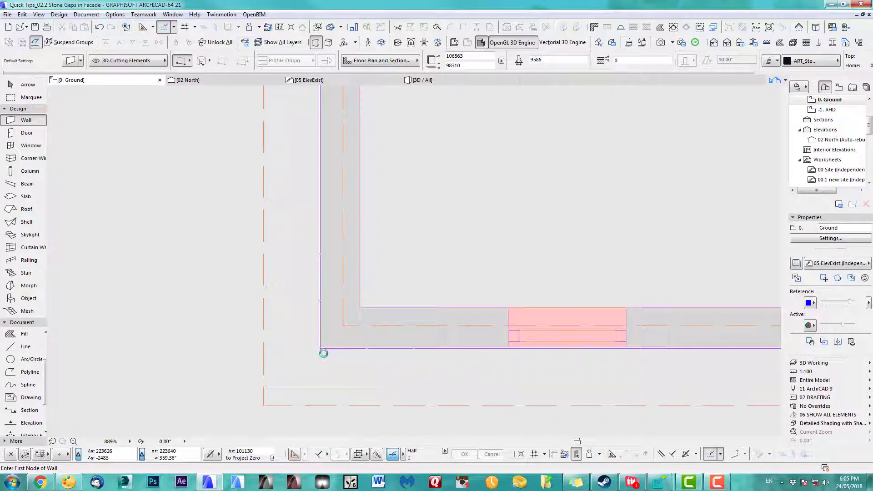
pyautogui.scroll(10, 324, 354)
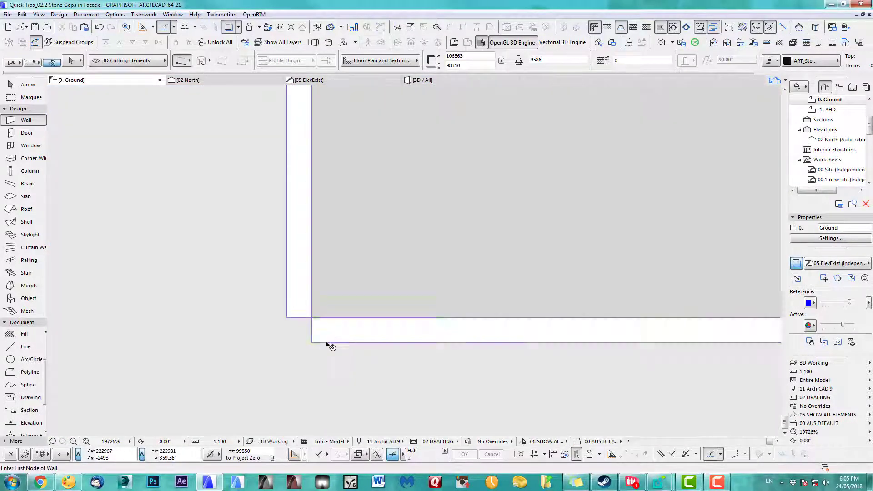
pyautogui.keyDown('shift'); pyautogui.click(326, 342); pyautogui.keyUp('shift')
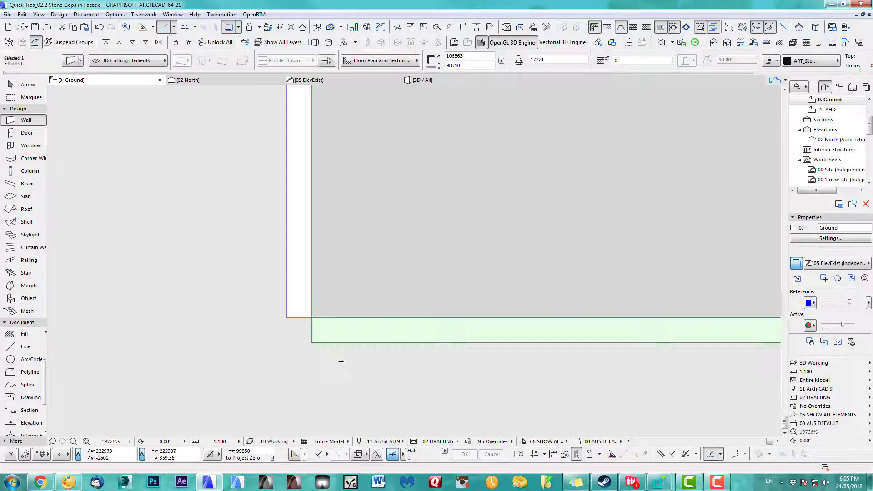
pyautogui.hotkey('ctrl', 'd')
pyautogui.click(341, 362)
pyautogui.press('y')
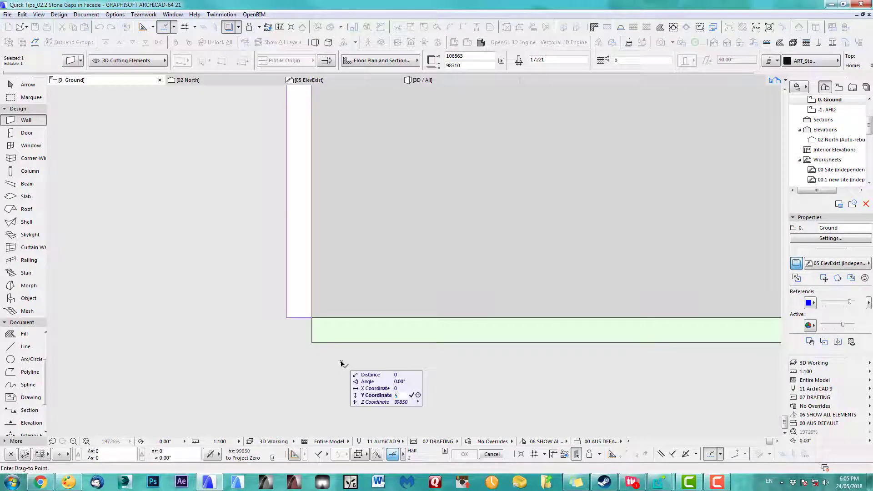
pyautogui.press('Return')
pyautogui.press('Escape')
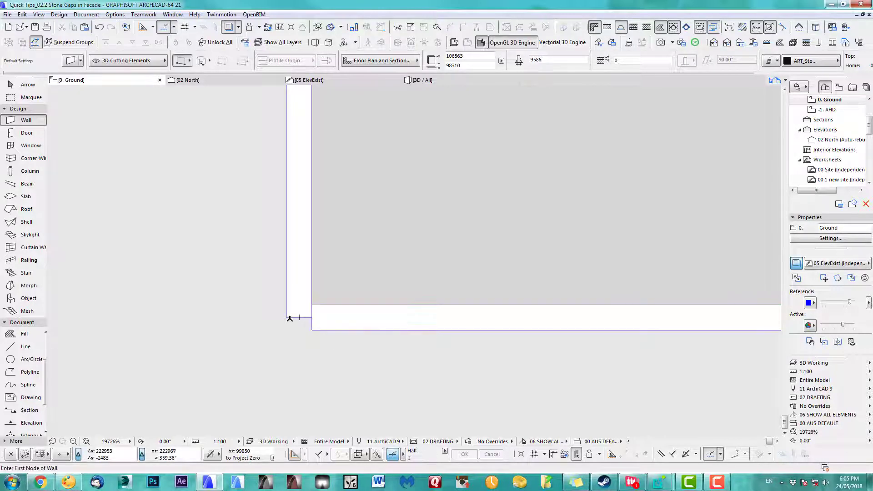
# - Move the side stone gap wall 5 mm in the positive X direction into the side facade
pyautogui.keyDown('shift'); pyautogui.click(290, 318); pyautogui.keyUp('shift')
pyautogui.hotkey('ctrl', 'd')
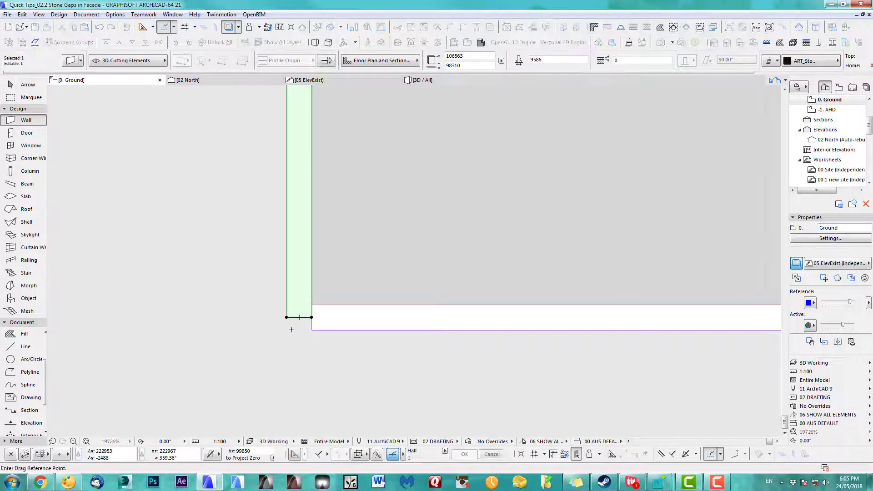
pyautogui.click(291, 329)
pyautogui.write('x')
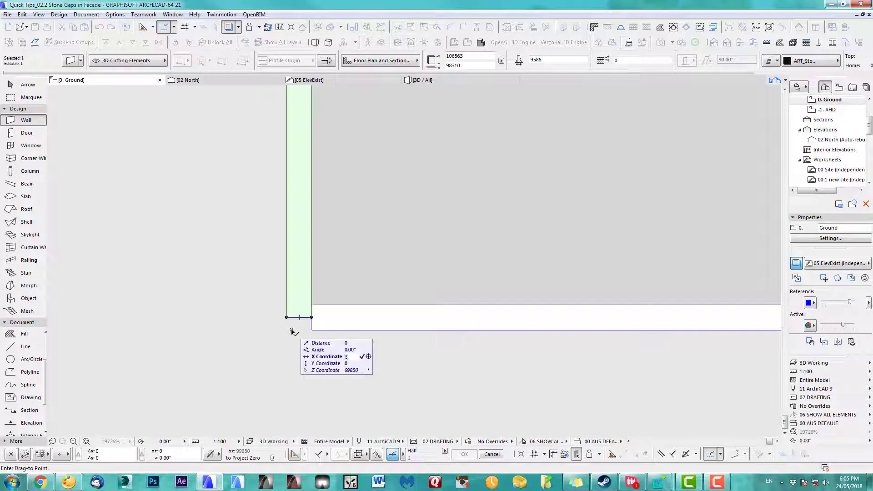
pyautogui.write('5')
pyautogui.press('Return')
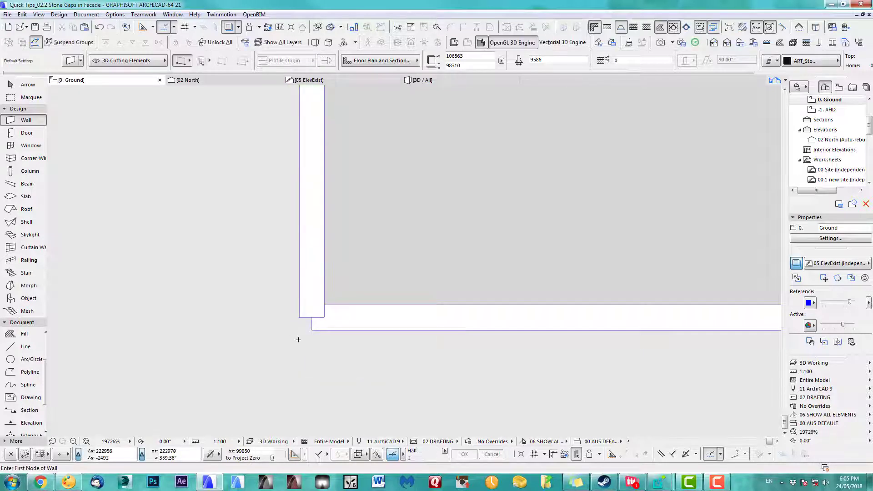
# - Examine in 3D how the front and side stone joints meet at the building's corner
pyautogui.press('F3')
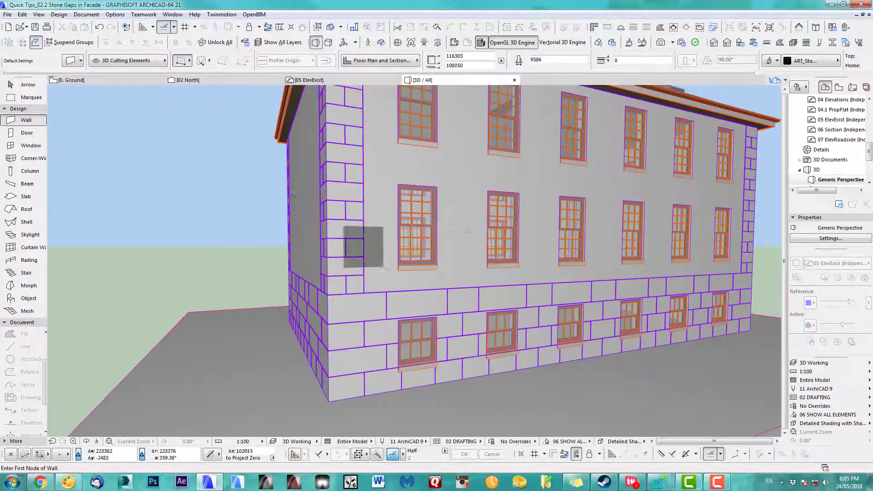
pyautogui.scroll(-2, 338, 289)
pyautogui.scroll(5, 334, 325)
pyautogui.scroll(3, 305, 323)
pyautogui.scroll(3, 313, 248)
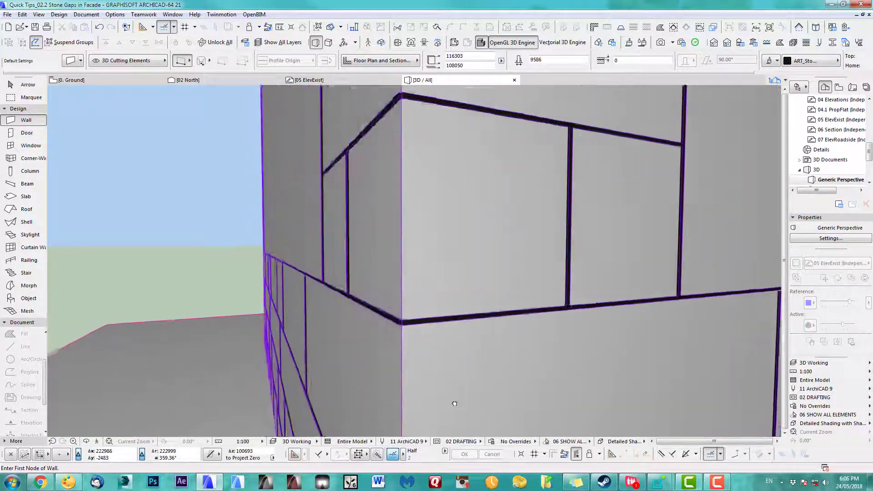
pyautogui.moveTo(376, 408); pyautogui.dragTo(338, 367, button='middle')
pyautogui.scroll(-1, 335, 339)
pyautogui.moveTo(346, 330); pyautogui.dragTo(345, 300, button='middle')
pyautogui.scroll(-2, 218, 86)
pyautogui.scroll(-1, 282, 213)
pyautogui.moveTo(274, 191); pyautogui.dragTo(343, 233, button='middle')
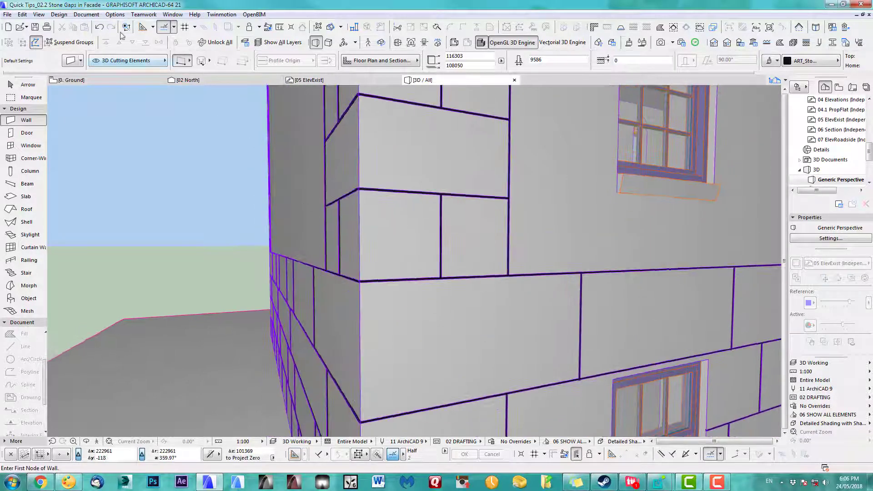
# - Start Solid Element Operations and set the building's side and front exterior walls as the target elements
pyautogui.click(57, 18)
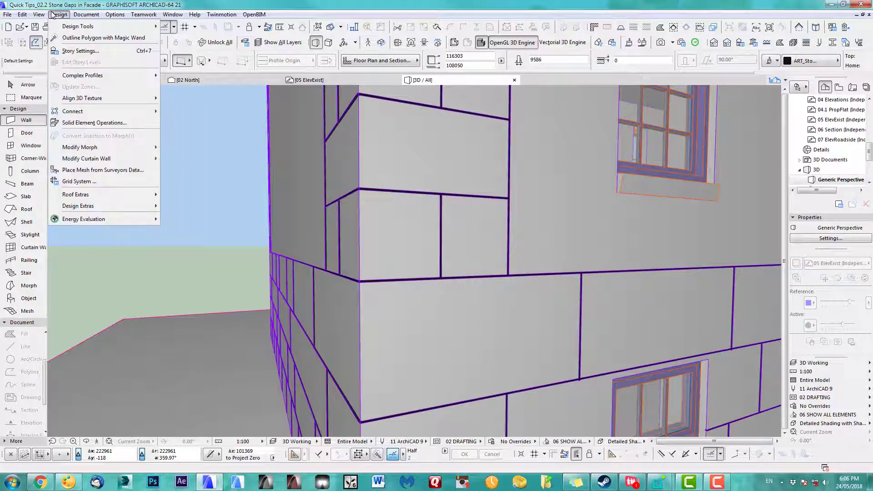
pyautogui.click(90, 122)
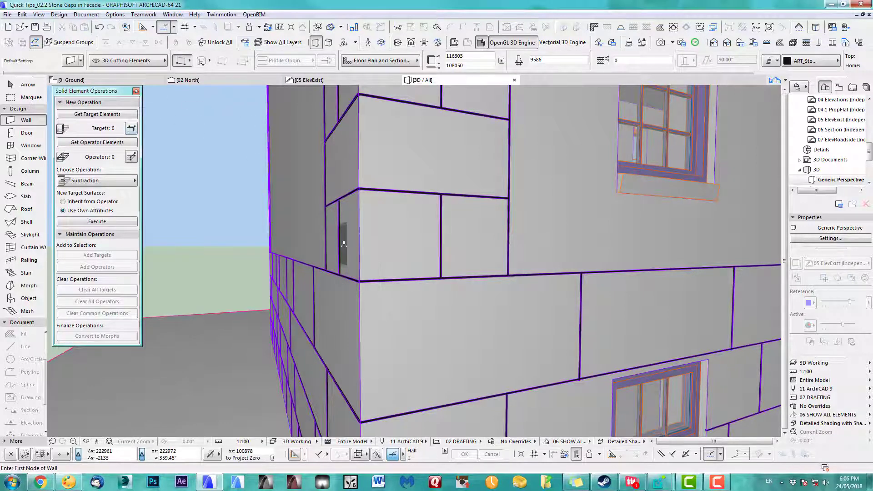
pyautogui.click(316, 218)
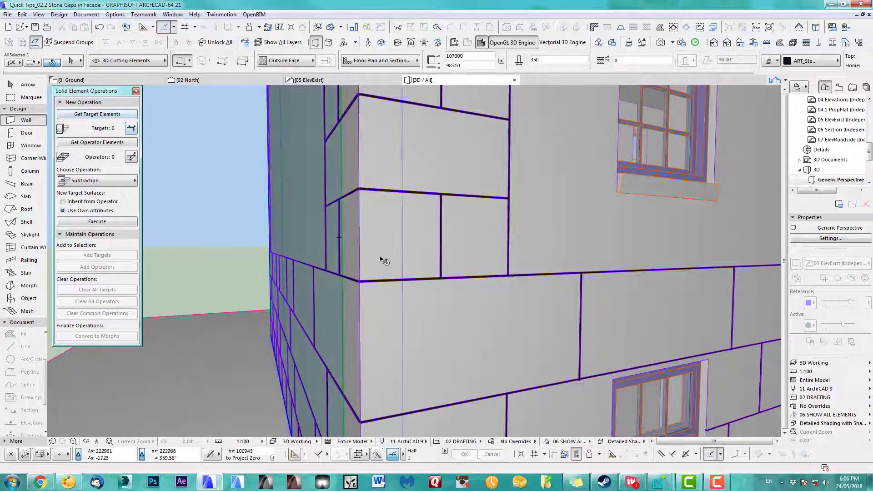
pyautogui.keyDown('shift'); pyautogui.click(425, 246); pyautogui.keyUp('shift')
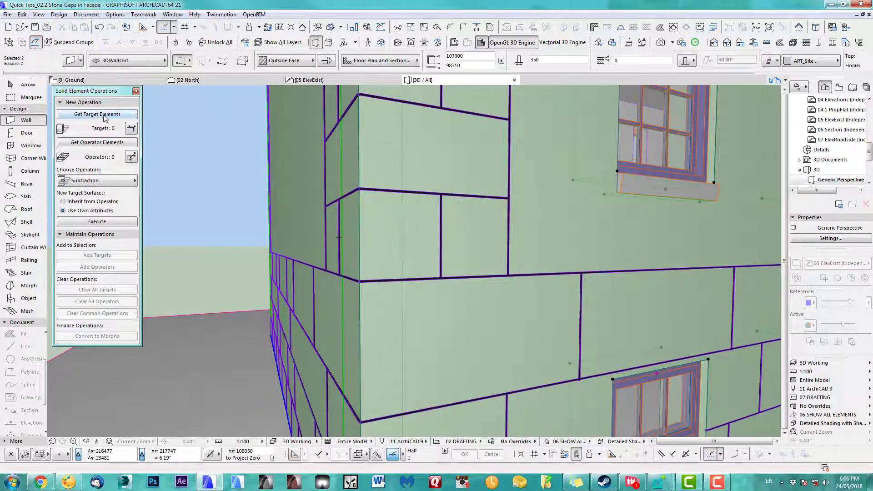
pyautogui.press('Escape')
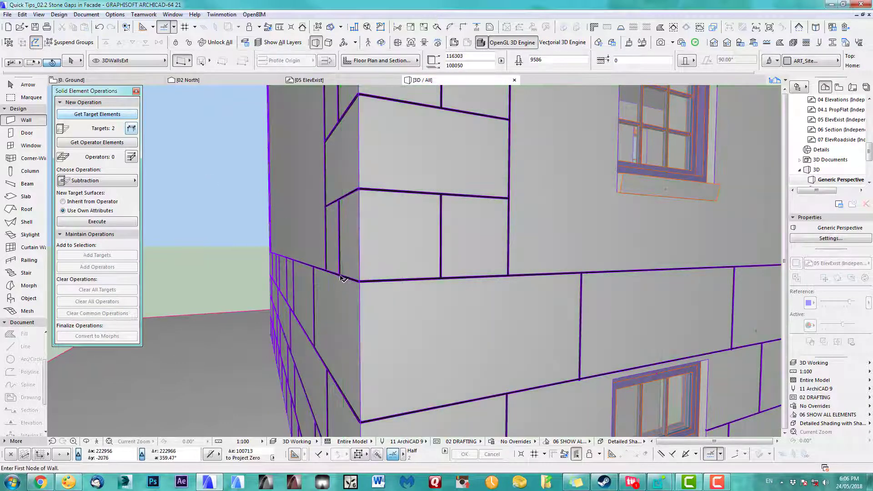
# - Set the side and front stone gap walls as operators and subtract them from the exterior walls
pyautogui.keyDown('shift'); pyautogui.click(339, 276); pyautogui.keyUp('shift')
pyautogui.keyDown('shift'); pyautogui.click(379, 280); pyautogui.keyUp('shift')
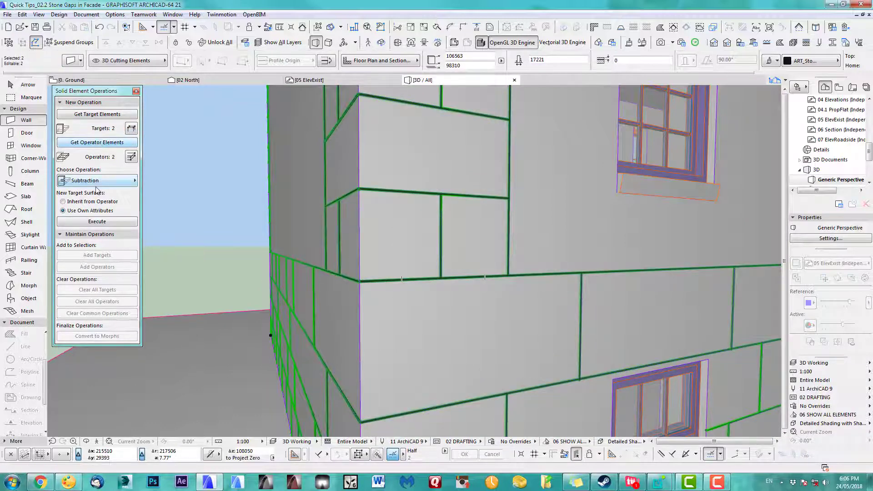
pyautogui.click(108, 222)
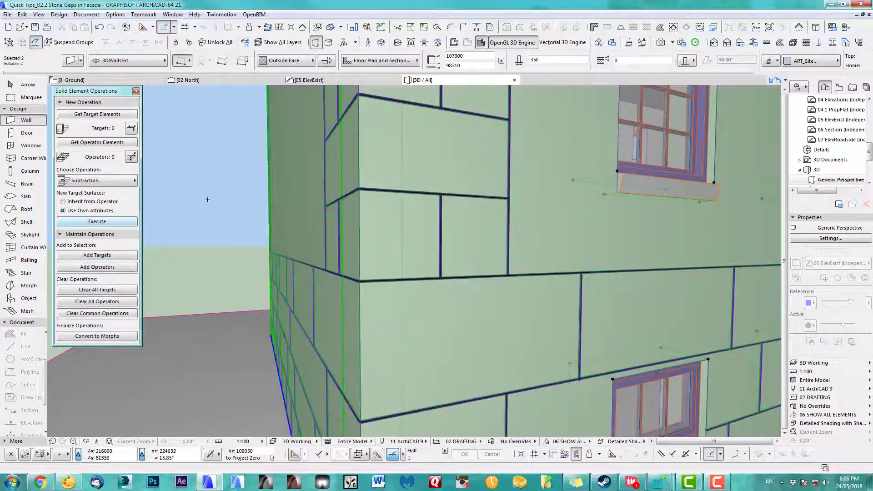
pyautogui.press('Escape')
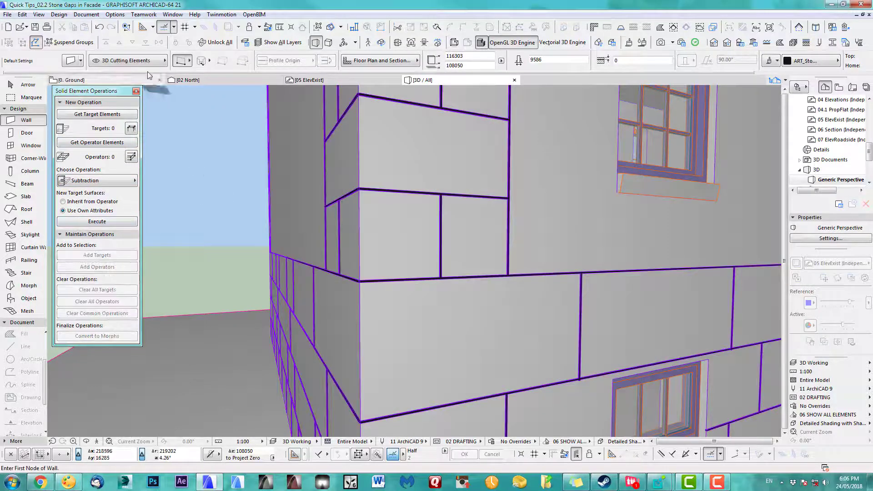
# - Switch to the 3D Export ext layer combination and check the 3D Cutting Elements layer's visibility in the Layer Settings
pyautogui.click(821, 367)
pyautogui.click(780, 362)
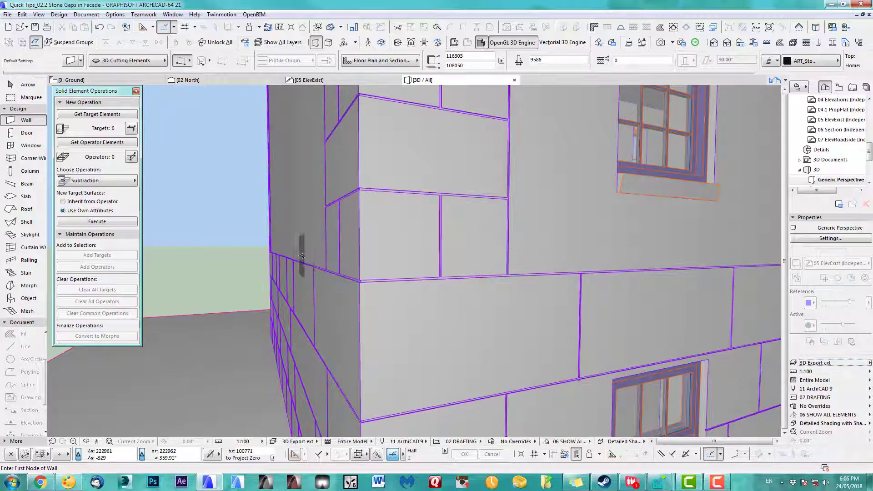
pyautogui.moveTo(302, 256); pyautogui.dragTo(303, 260, button='middle')
pyautogui.hotkey('ctrl', 'l')
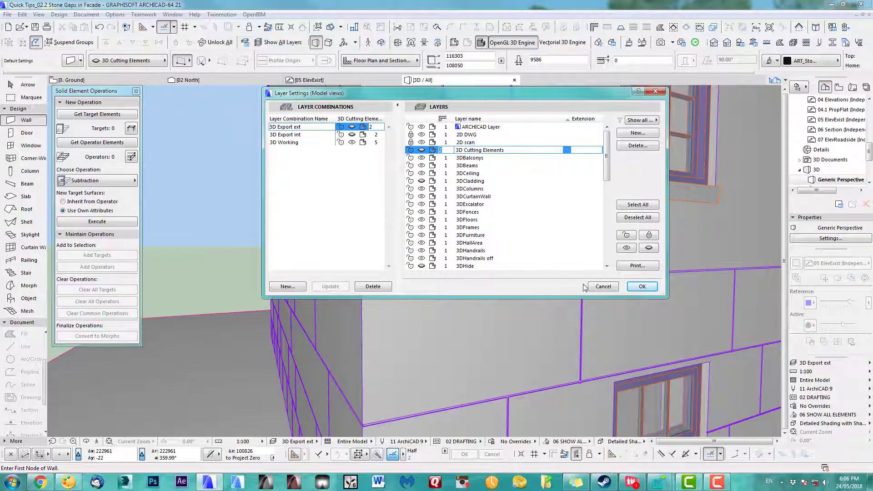
pyautogui.click(603, 286)
# - Inspect the cut stone joints at the corner and across the facade, and close Solid Element Operations
pyautogui.scroll(6, 423, 241)
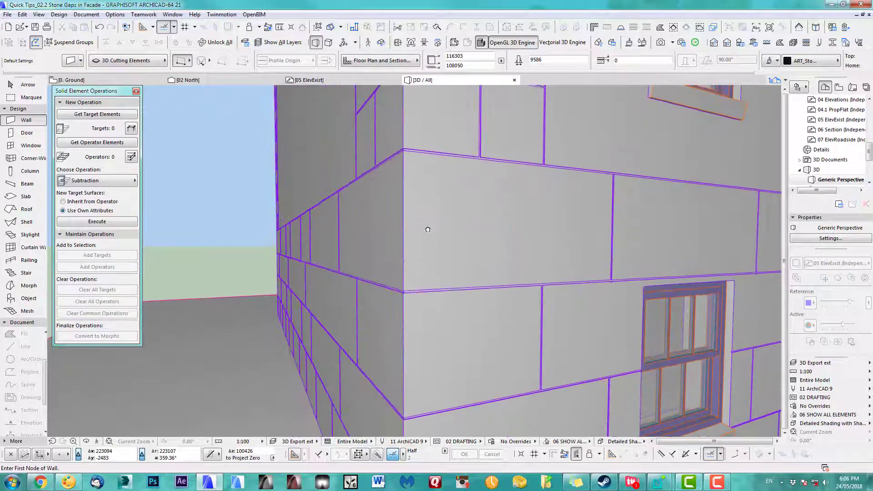
pyautogui.scroll(2, 407, 298)
pyautogui.moveTo(415, 315); pyautogui.dragTo(392, 220, button='middle')
pyautogui.scroll(-10, 392, 221)
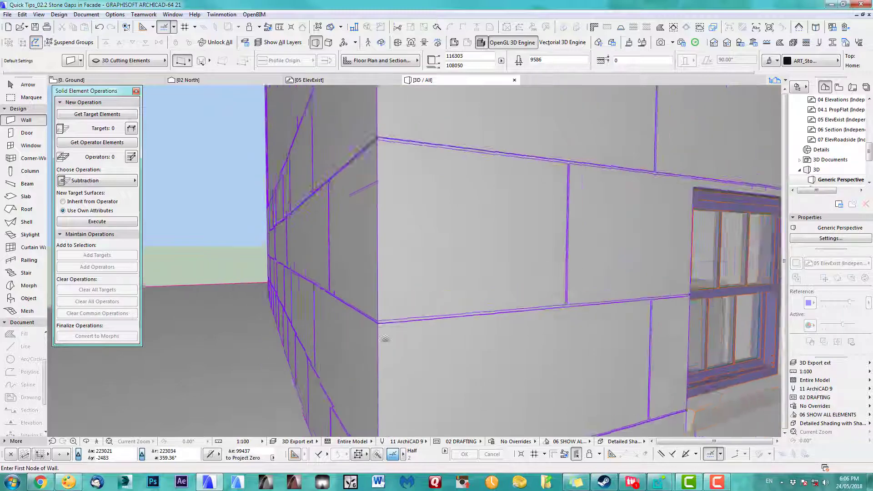
pyautogui.scroll(-4, 520, 294)
pyautogui.moveTo(547, 266); pyautogui.dragTo(325, 362, button='middle')
pyautogui.scroll(-3, 458, 288)
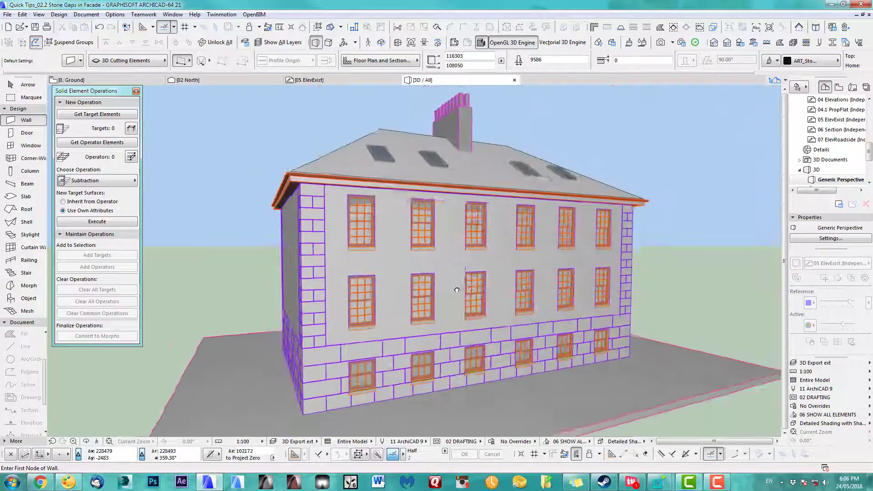
pyautogui.click(136, 92)
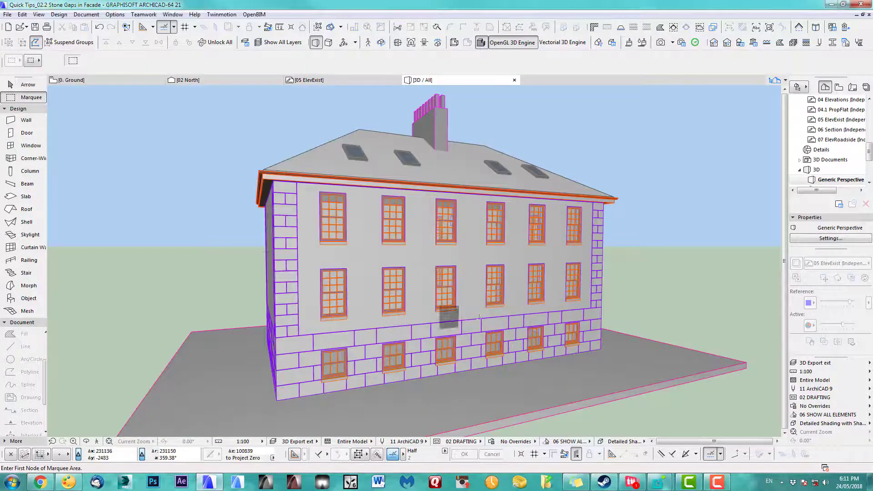
# - Render a perspective of the whole building showing the front and side facades
pyautogui.scroll(4, 461, 293)
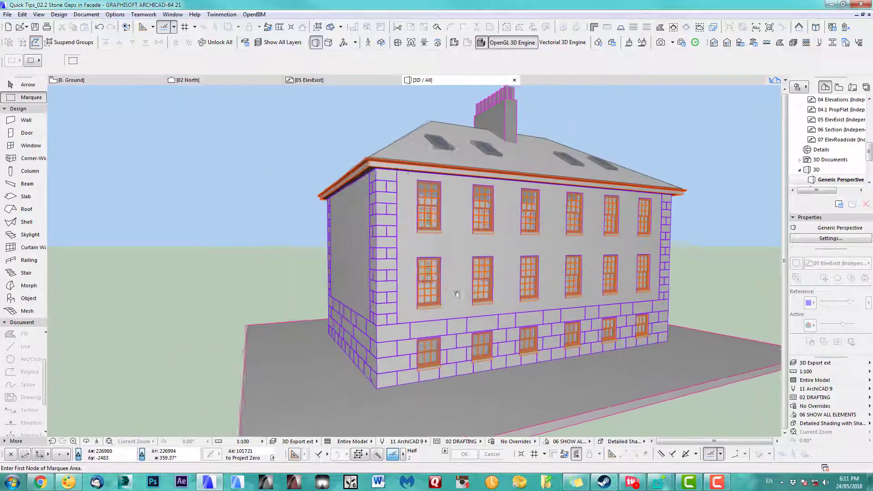
pyautogui.moveTo(462, 293); pyautogui.dragTo(439, 304, button='middle')
pyautogui.click(661, 43)
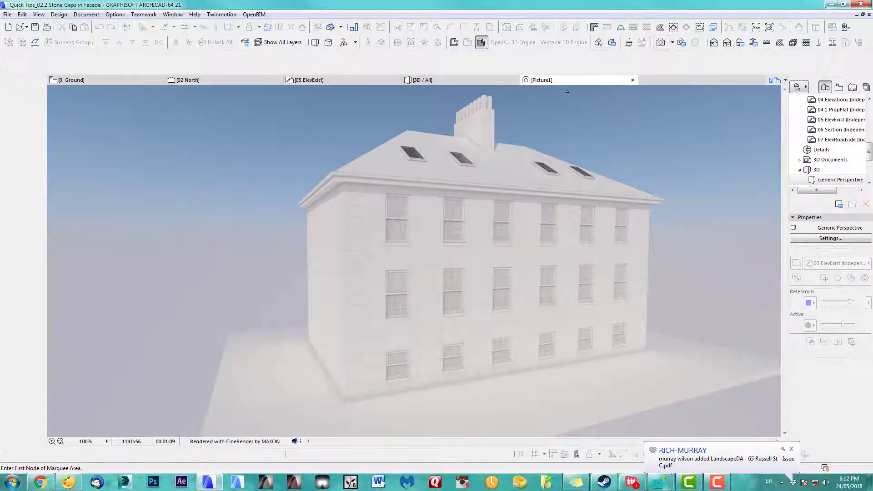
# - Return to the 3D view and render a close-up of the stone joints at the building's lower corner
pyautogui.click(423, 80)
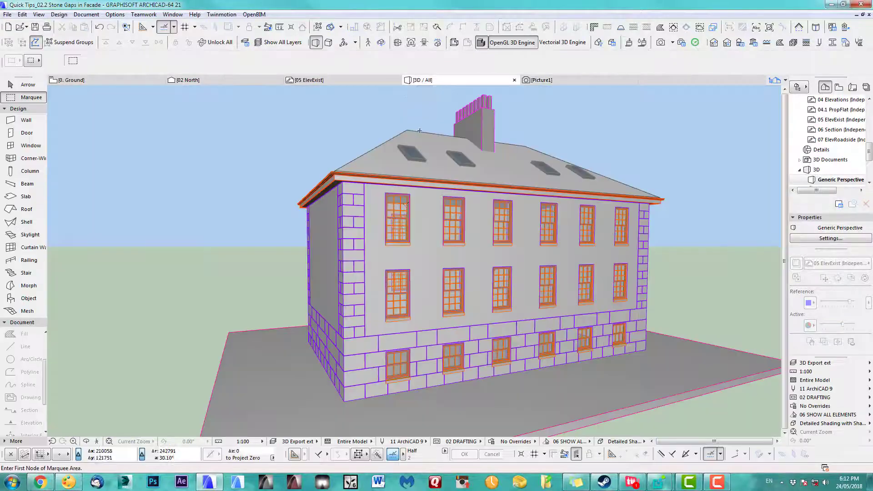
pyautogui.scroll(8, 366, 341)
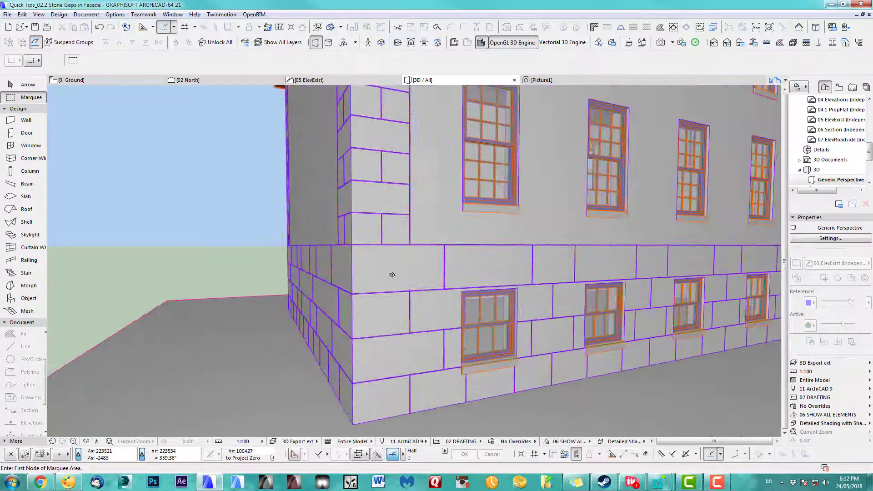
pyautogui.click(681, 42)
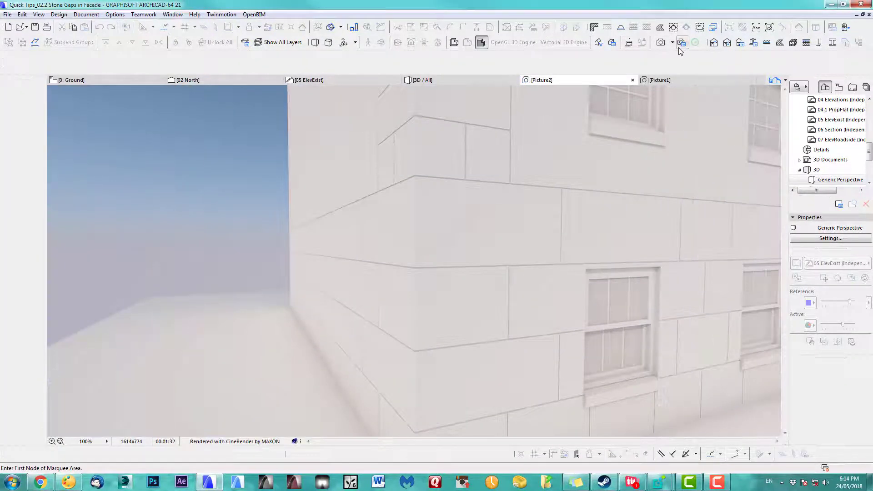